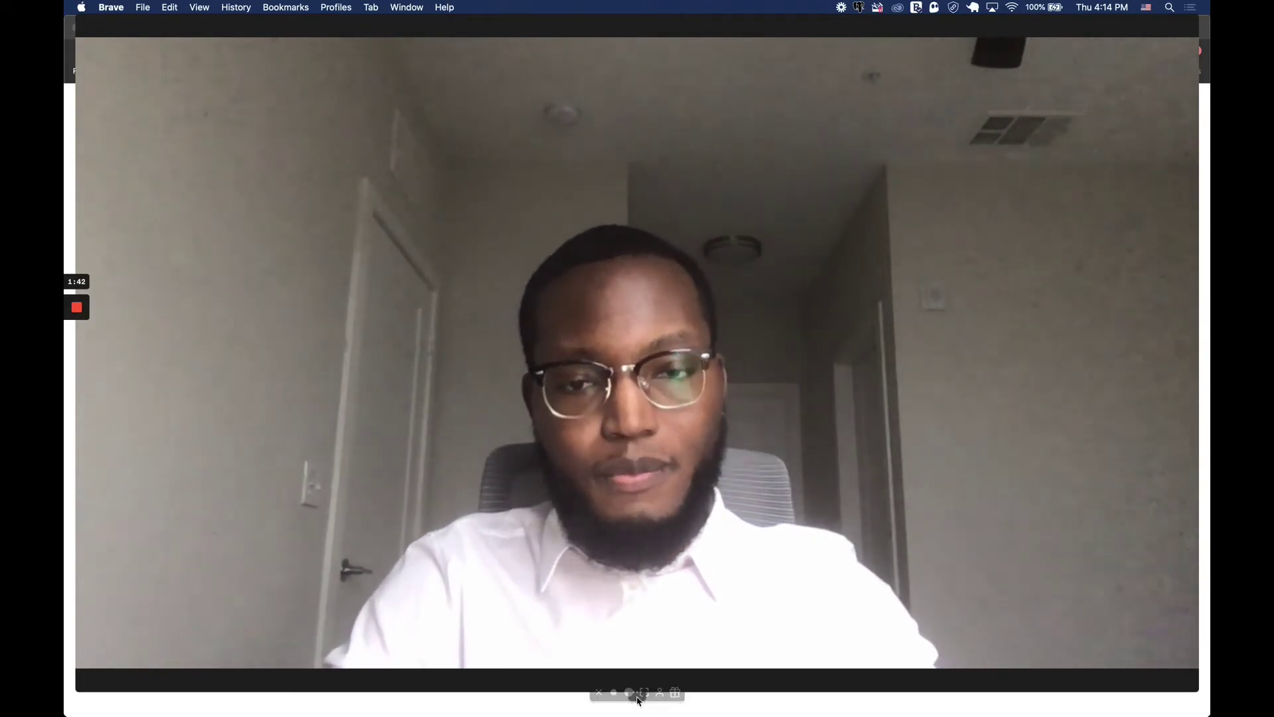
Open the kidneyCAT sign-up form and enter a username and first name.
click(618, 693)
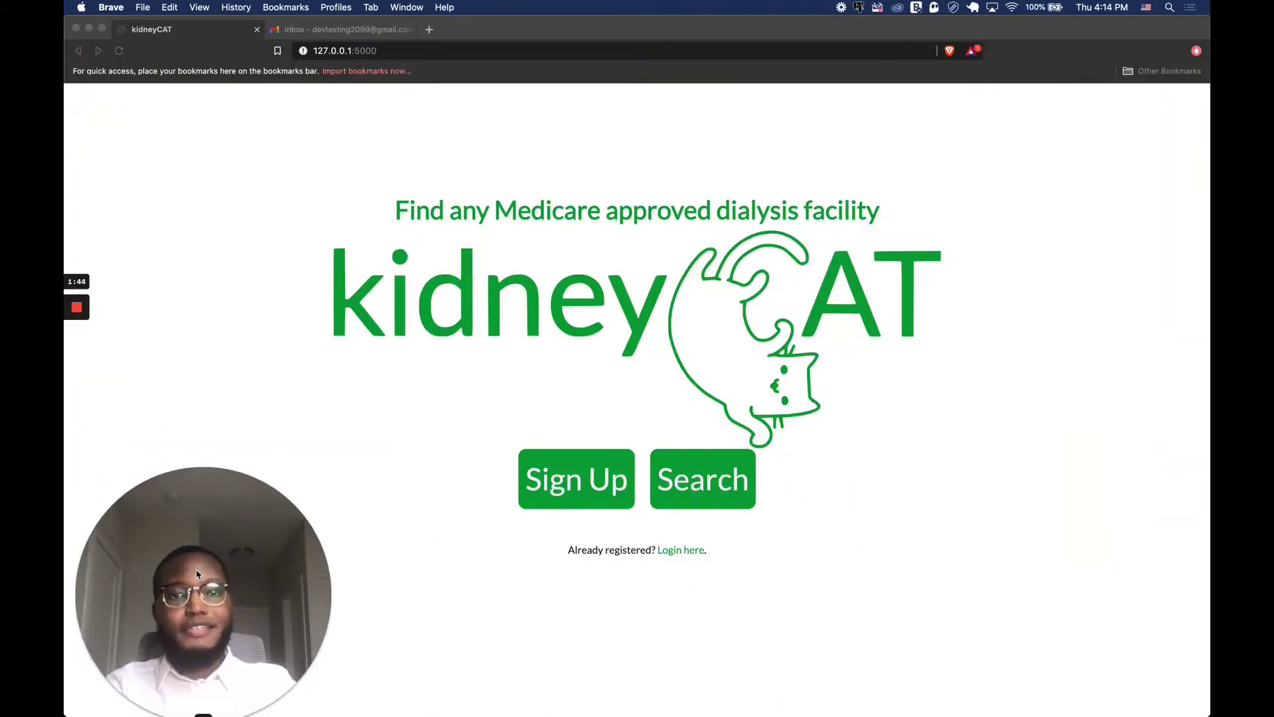
drag(199, 571, 1048, 389)
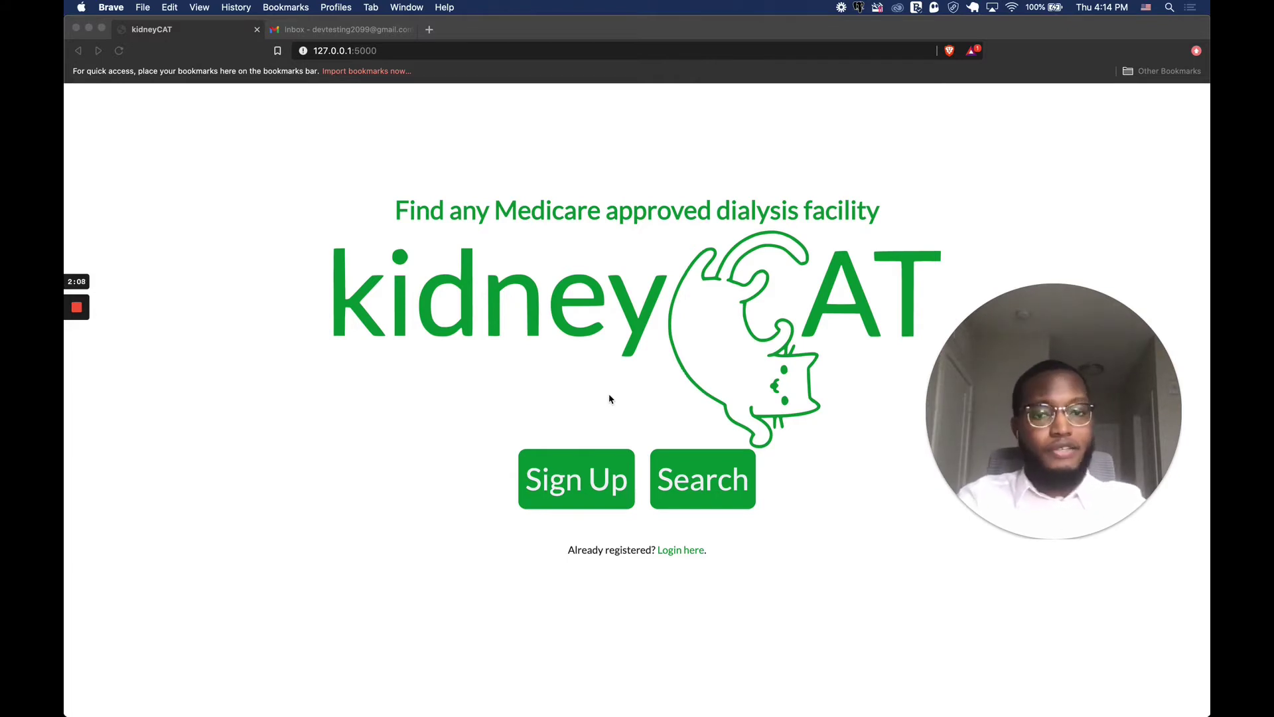
click(556, 477)
click(556, 478)
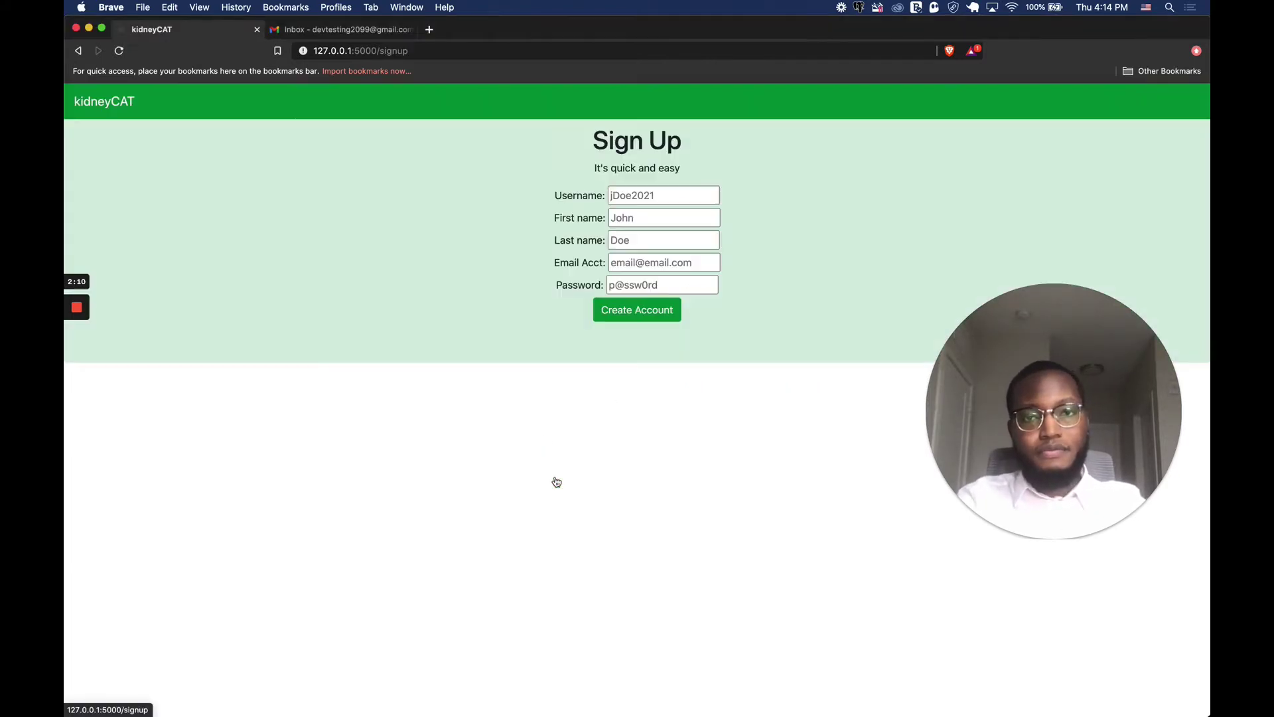
click(639, 198)
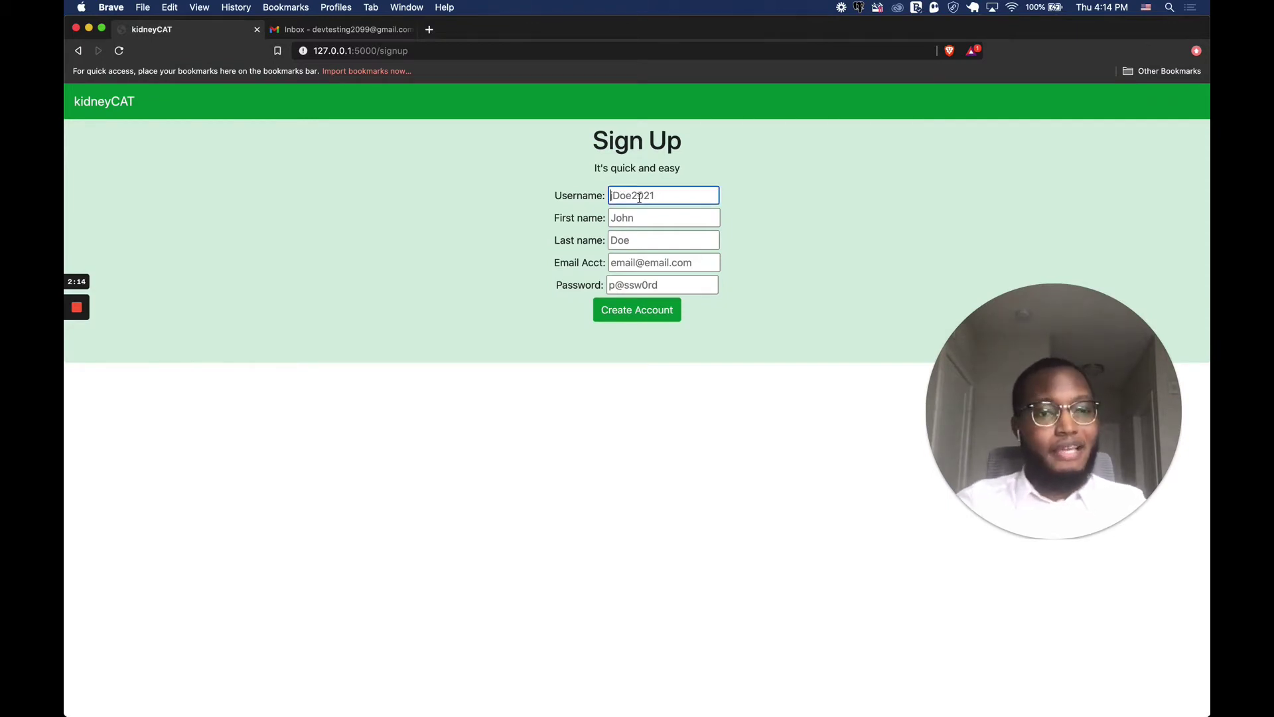
text(Nasa)
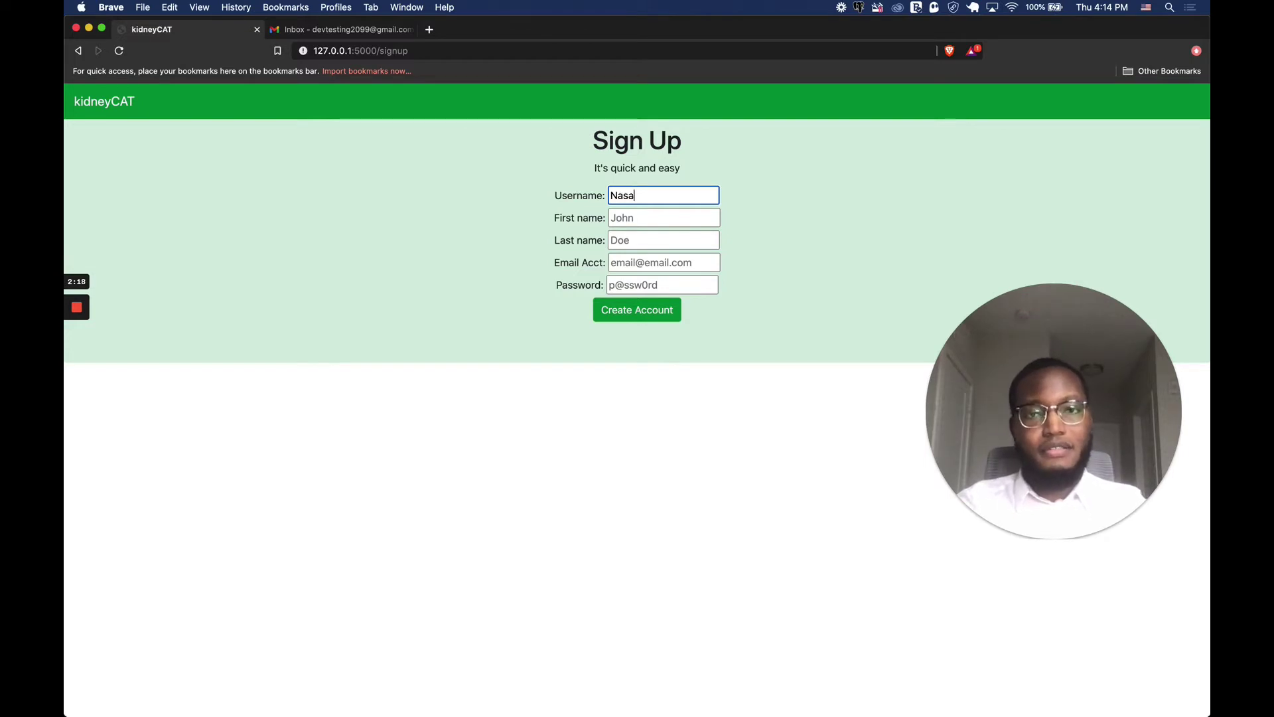
text(2021)
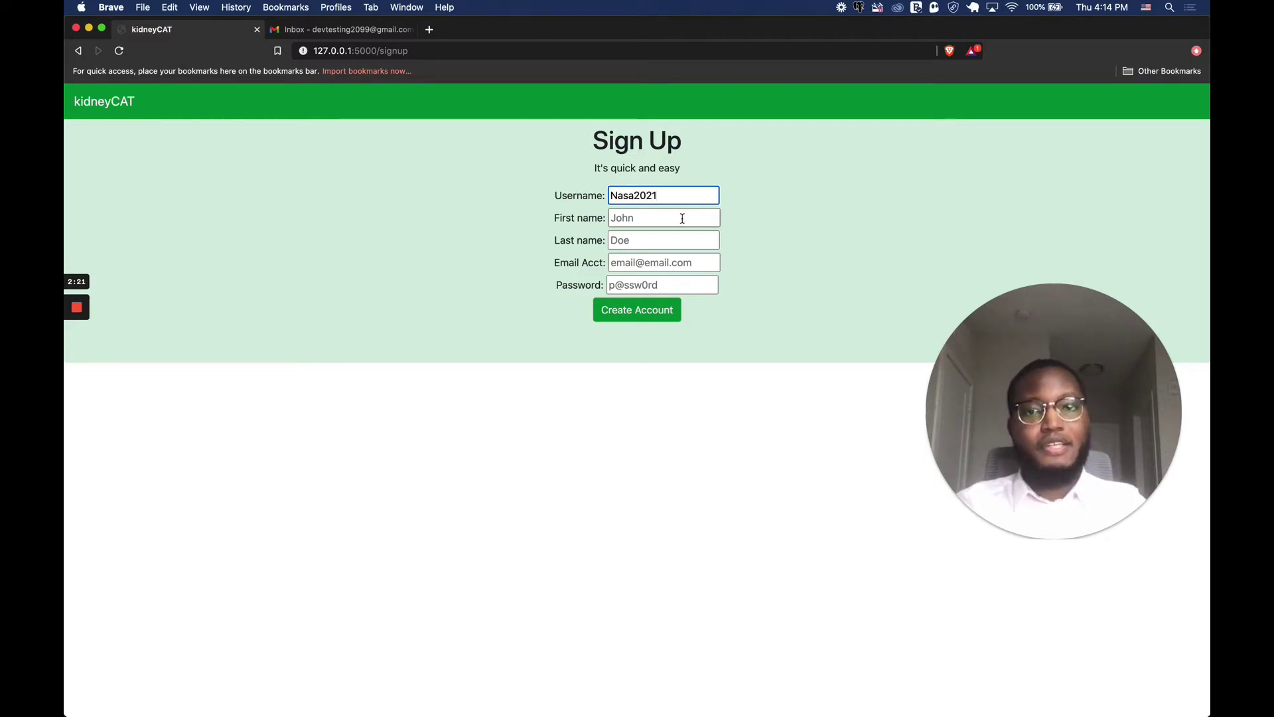
click(683, 218)
text(Clinton)
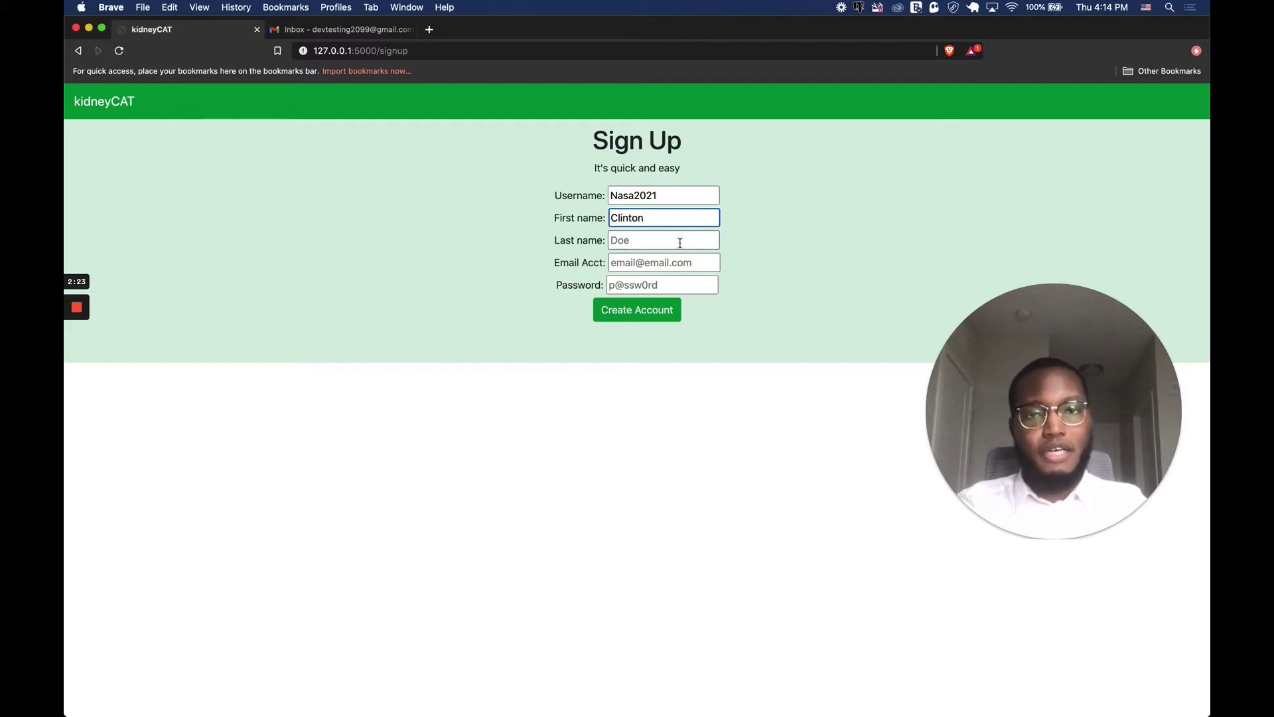
Add the last name, email address and password, then create the account.
click(680, 243)
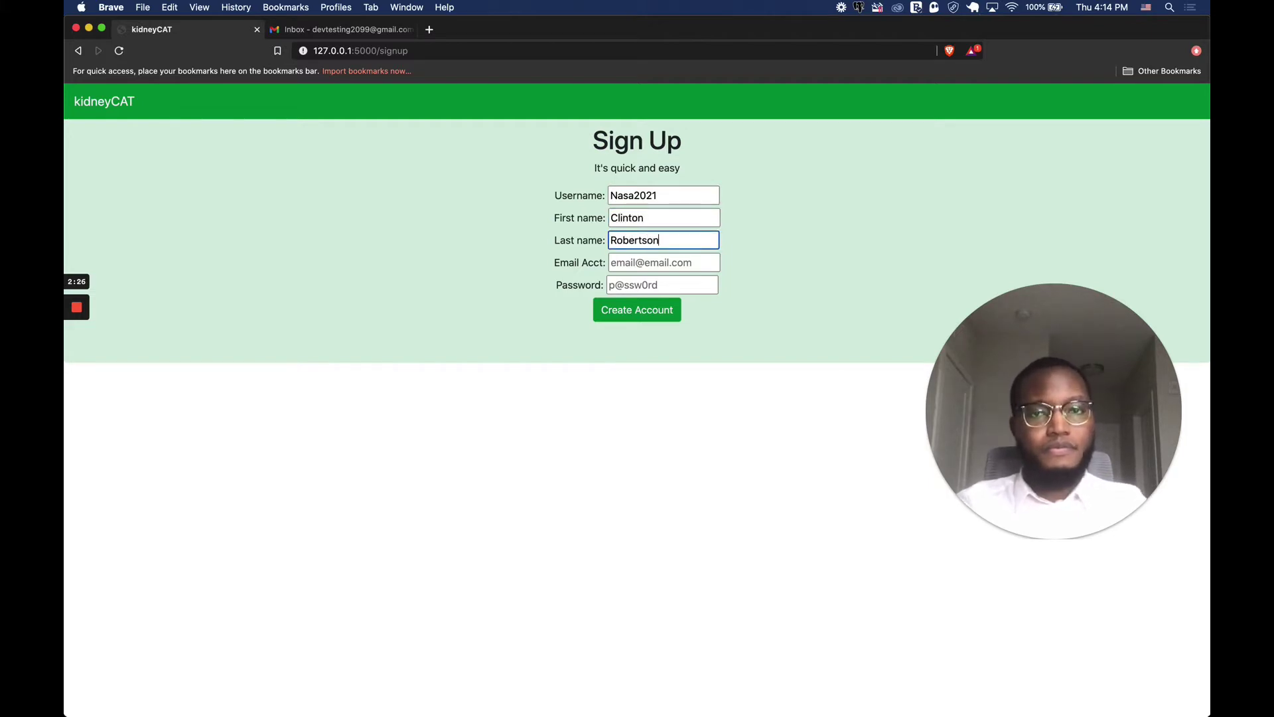
click(665, 261)
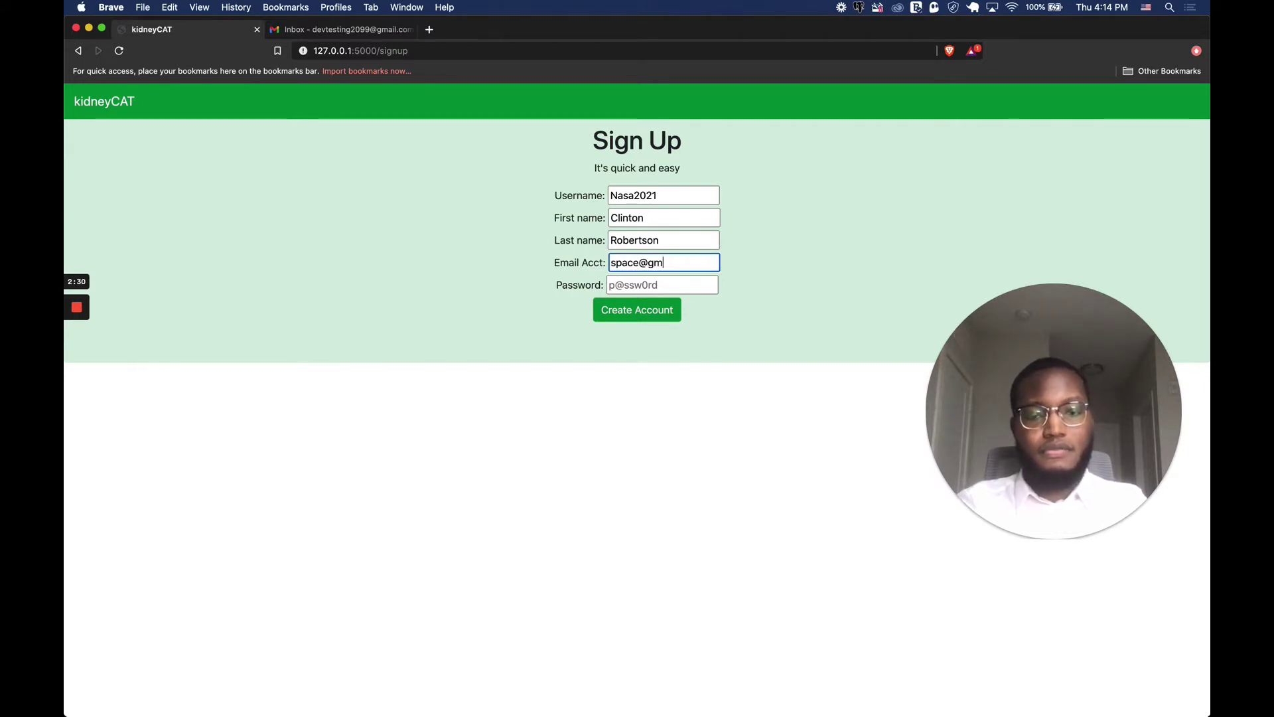
click(663, 287)
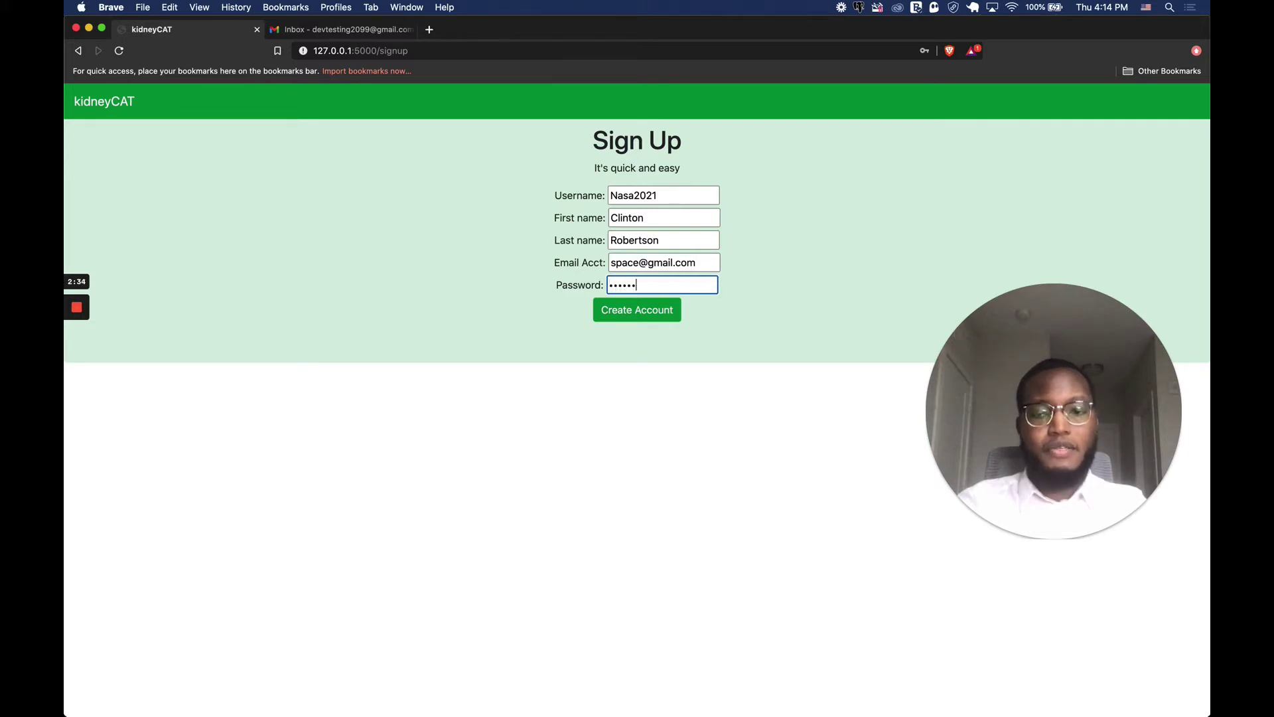
click(617, 313)
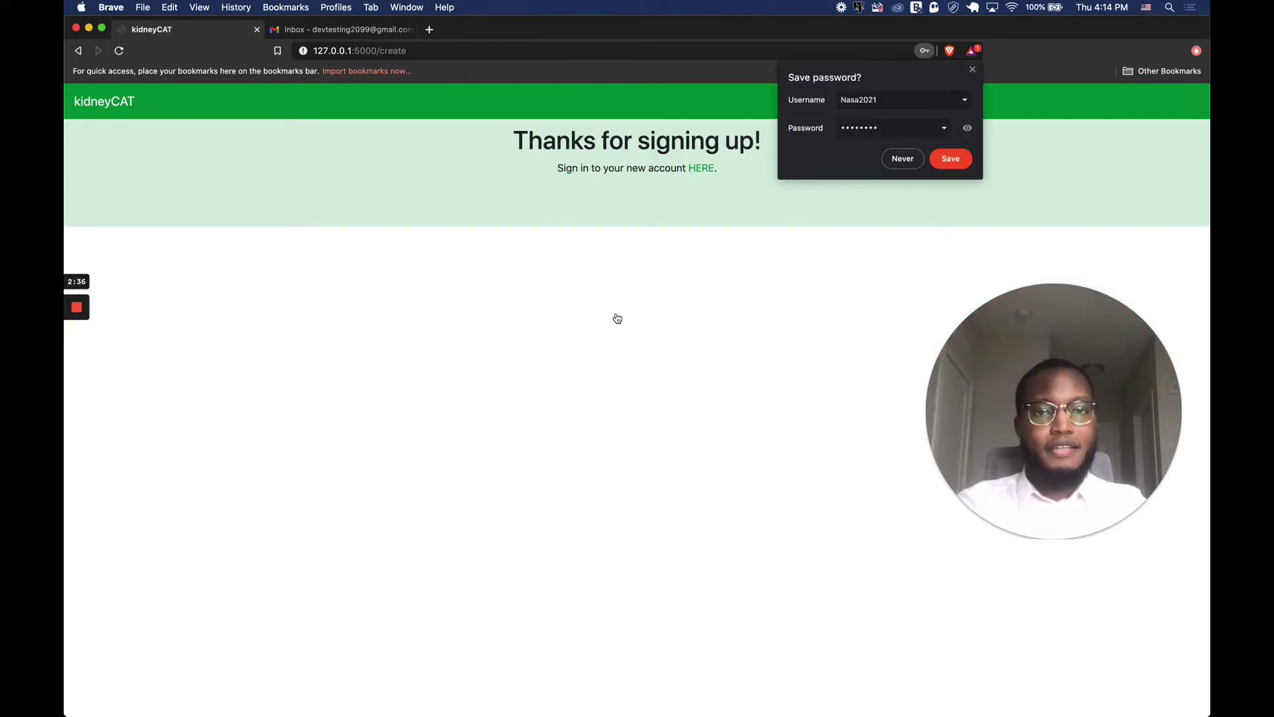
Decline saving the password, then sign in with the autofilled username and the password.
click(902, 161)
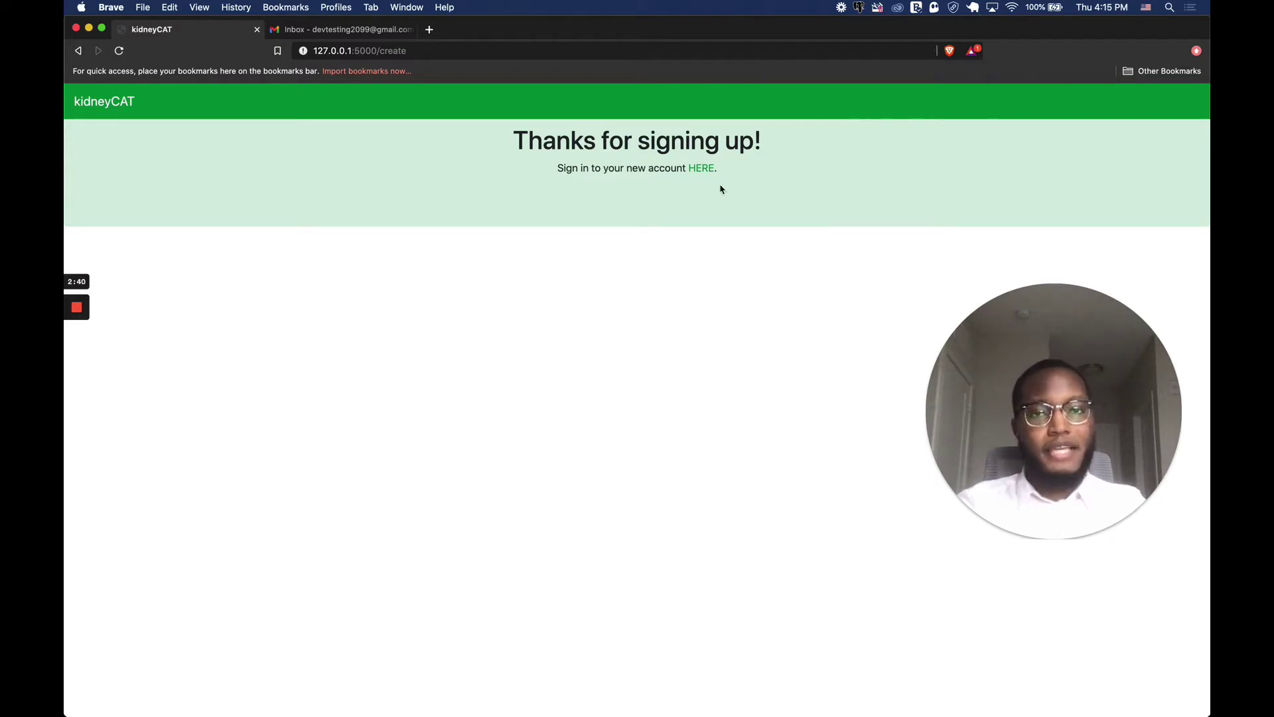
click(700, 171)
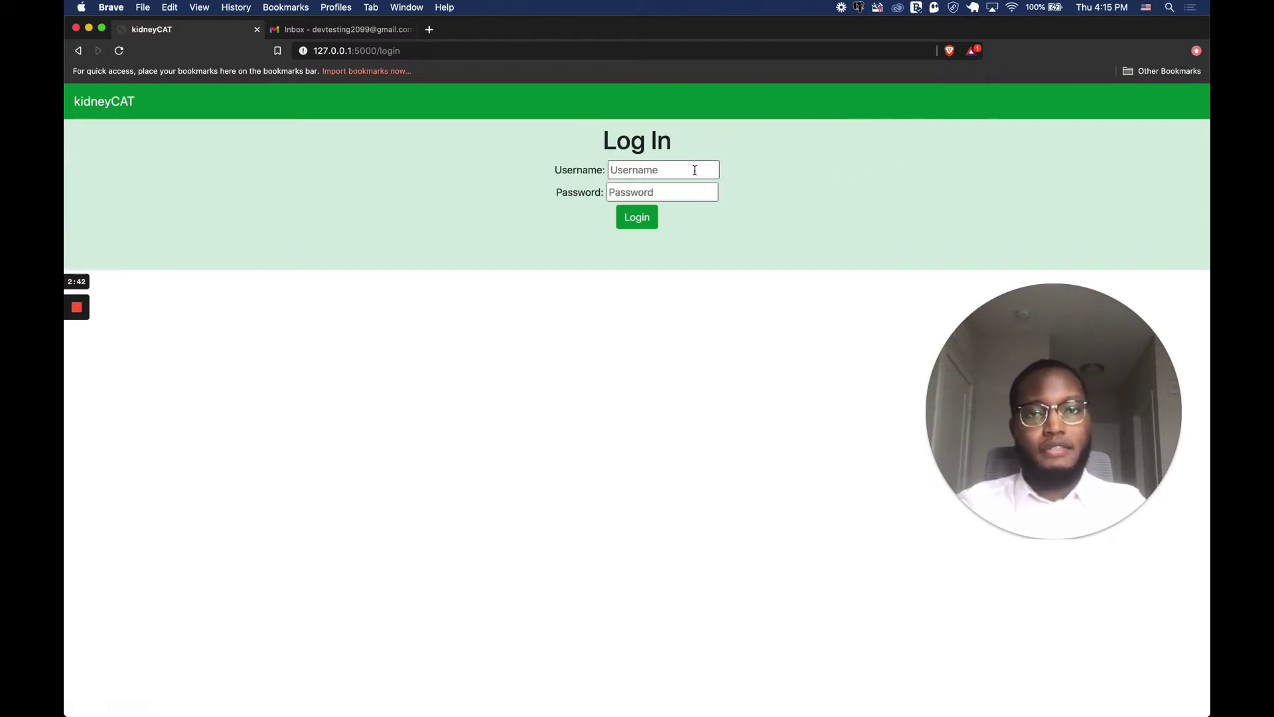
click(687, 169)
click(666, 196)
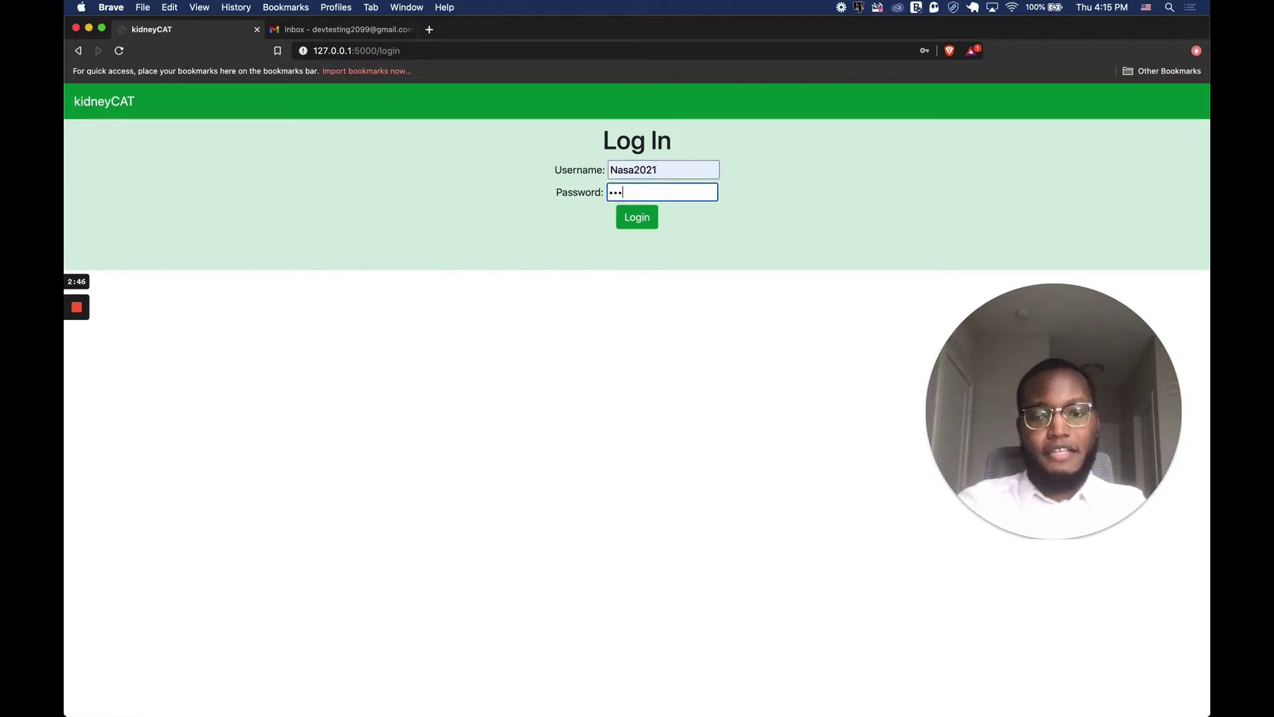
click(649, 219)
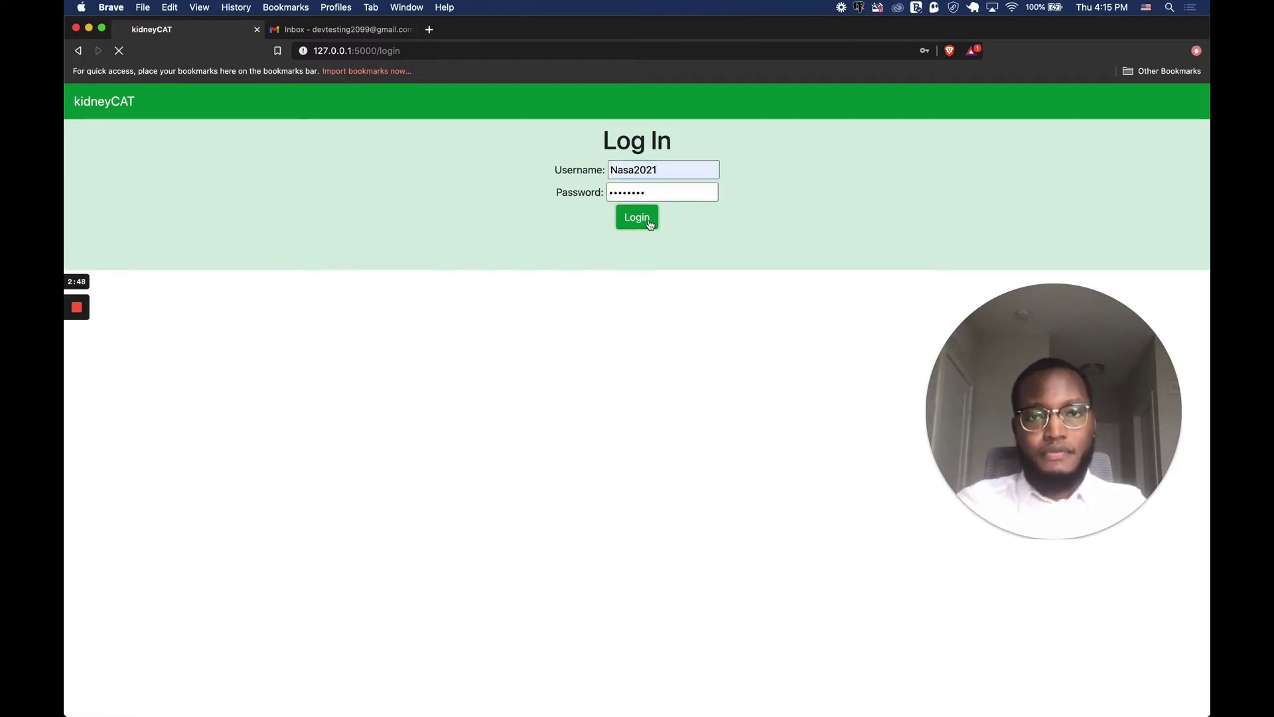
drag(1052, 369, 1101, 227)
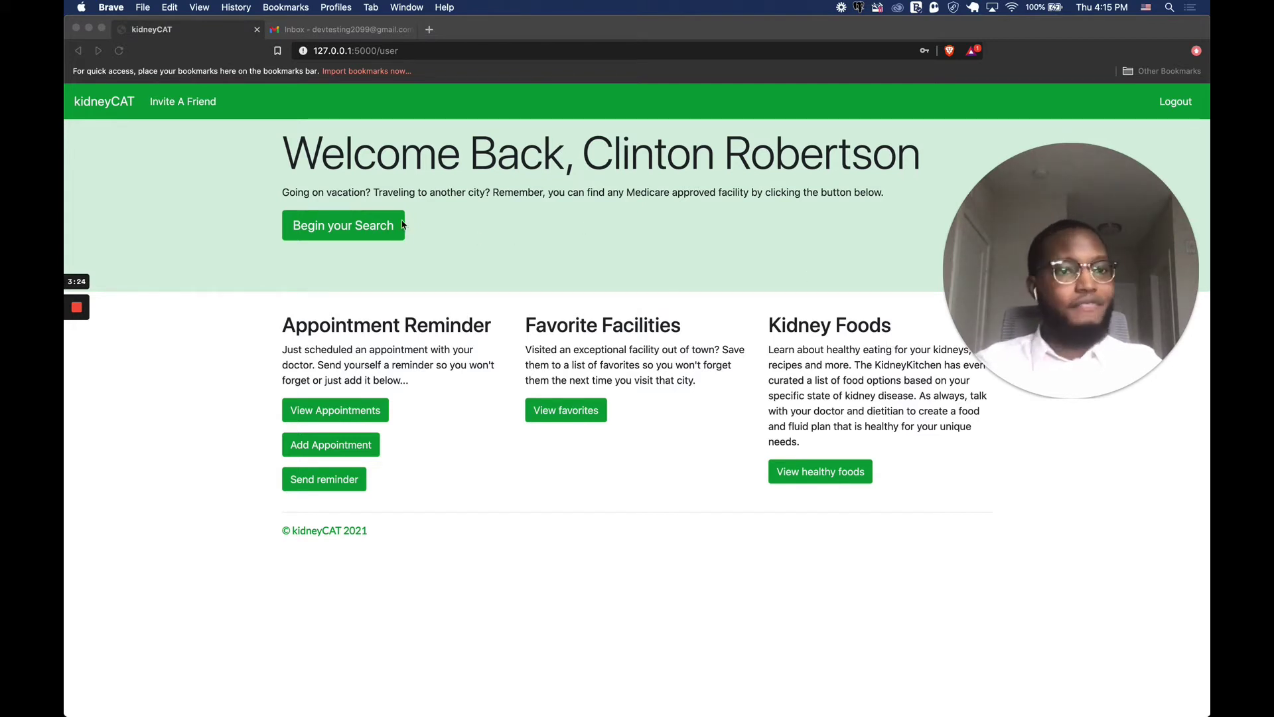
Run a dialysis facility search with Alabama as the selected state.
click(369, 230)
click(369, 230)
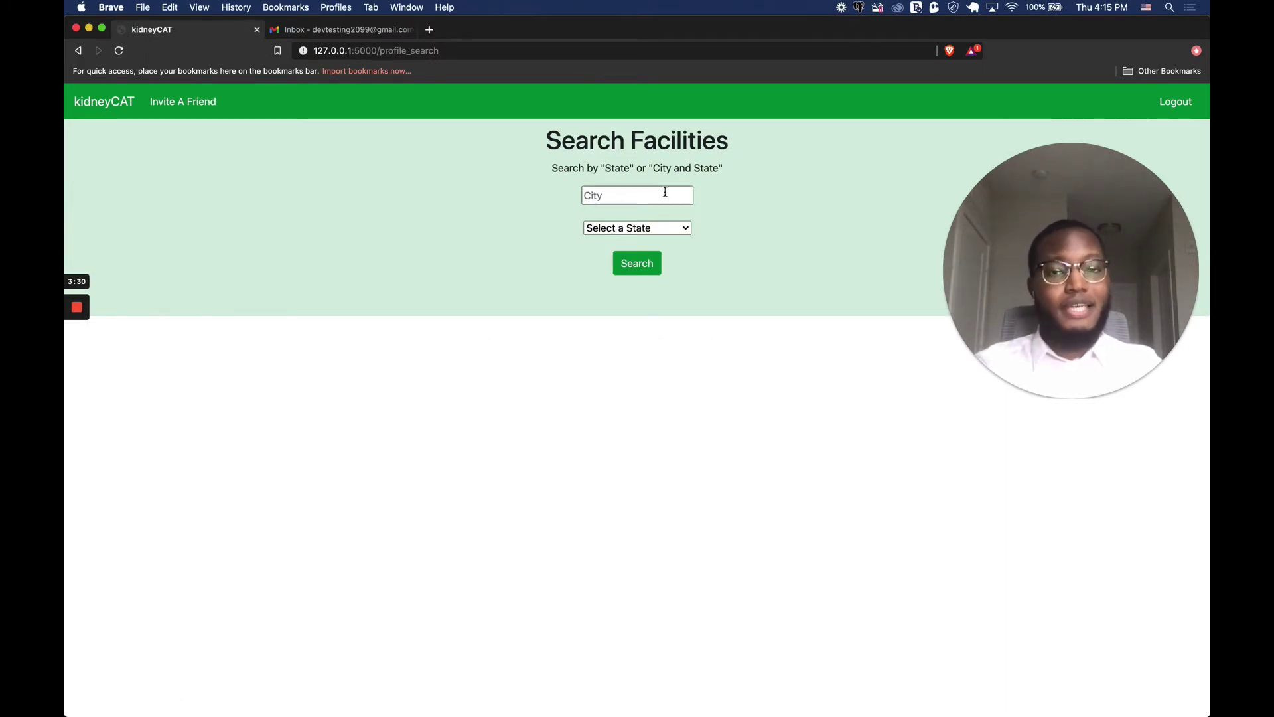
click(687, 229)
click(677, 242)
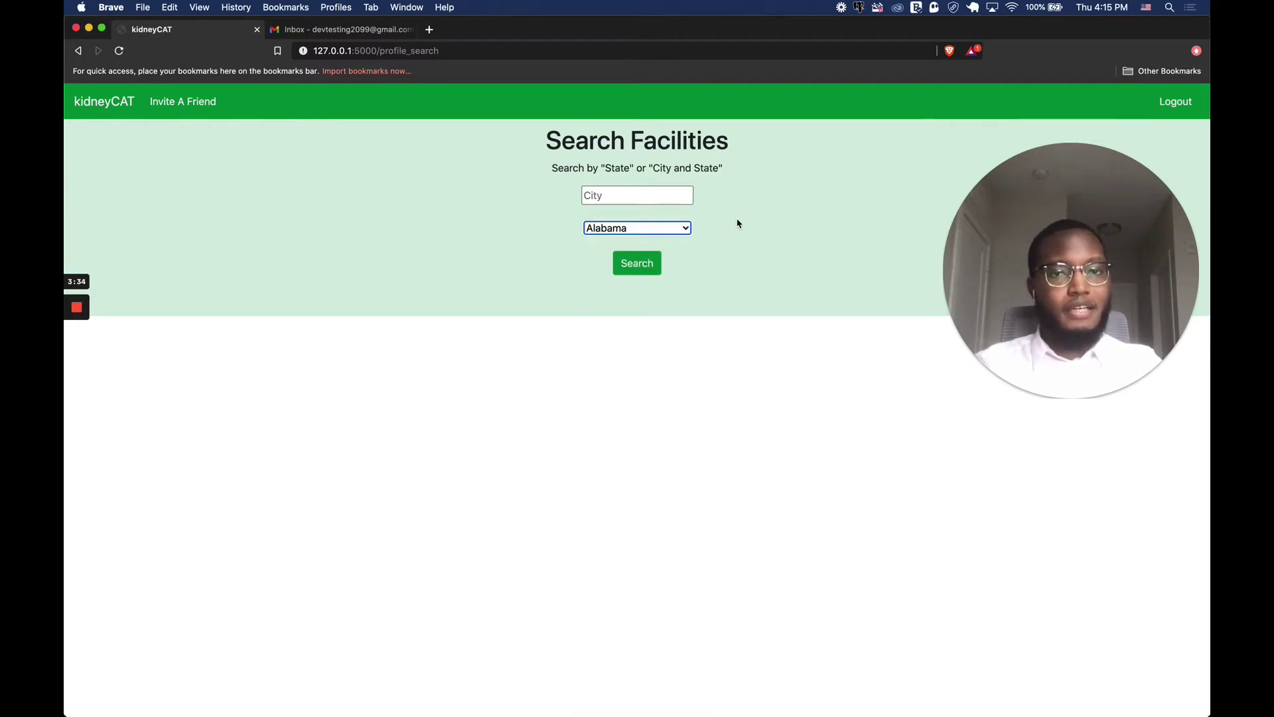
click(649, 263)
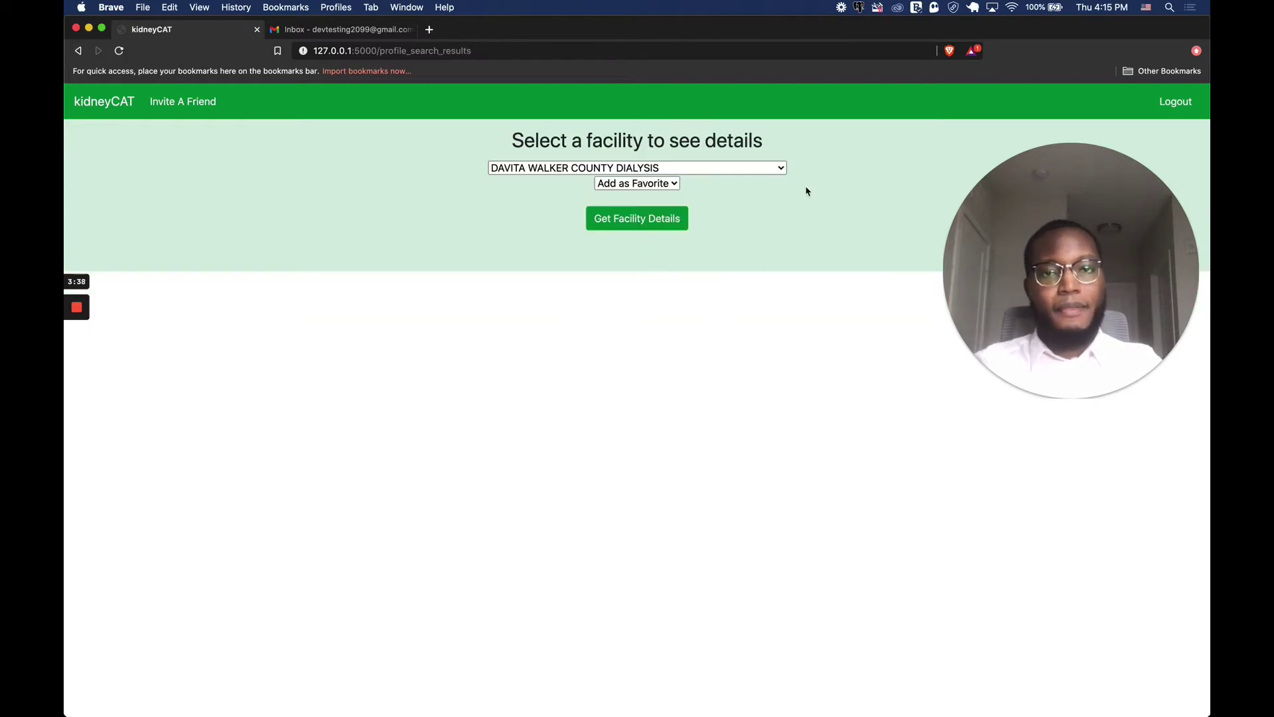
Choose DAVITA WALKER COUNTY DIALYSIS, set Add as Favorite to YES, and get its details.
click(783, 171)
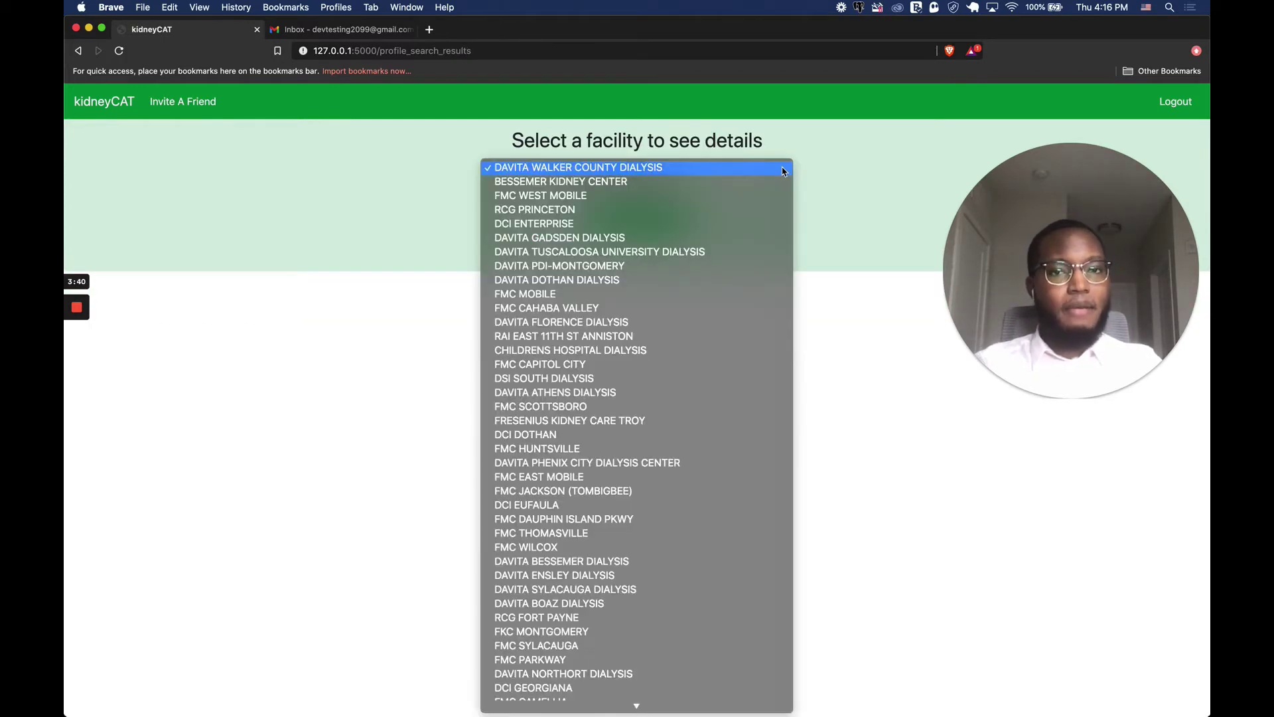
scroll(590, 488, down, 20)
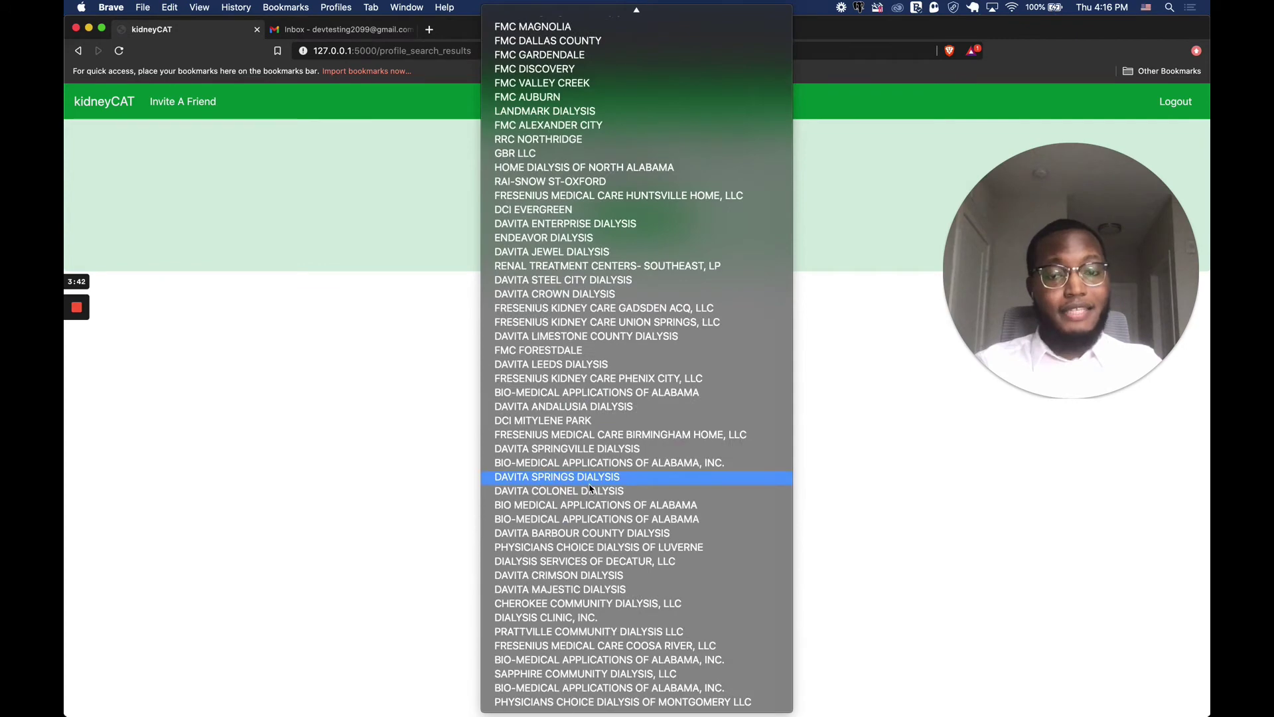
scroll(590, 488, up, 20)
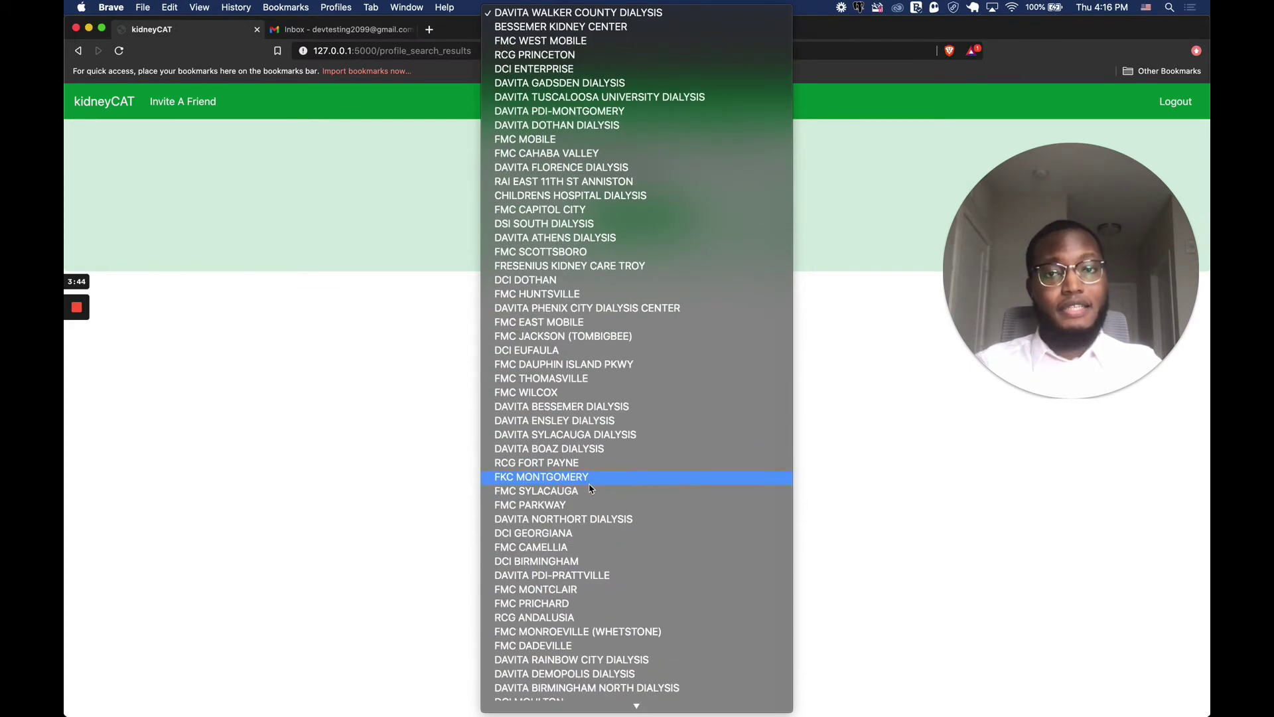
click(852, 397)
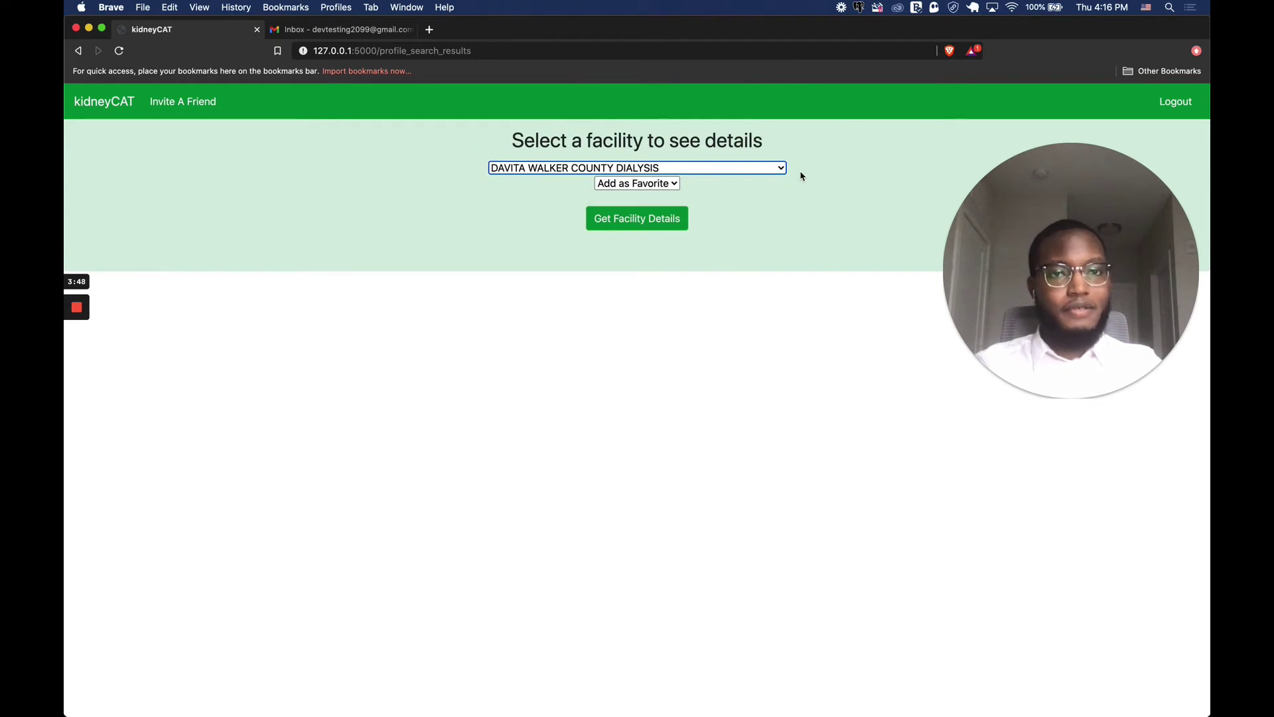
click(664, 186)
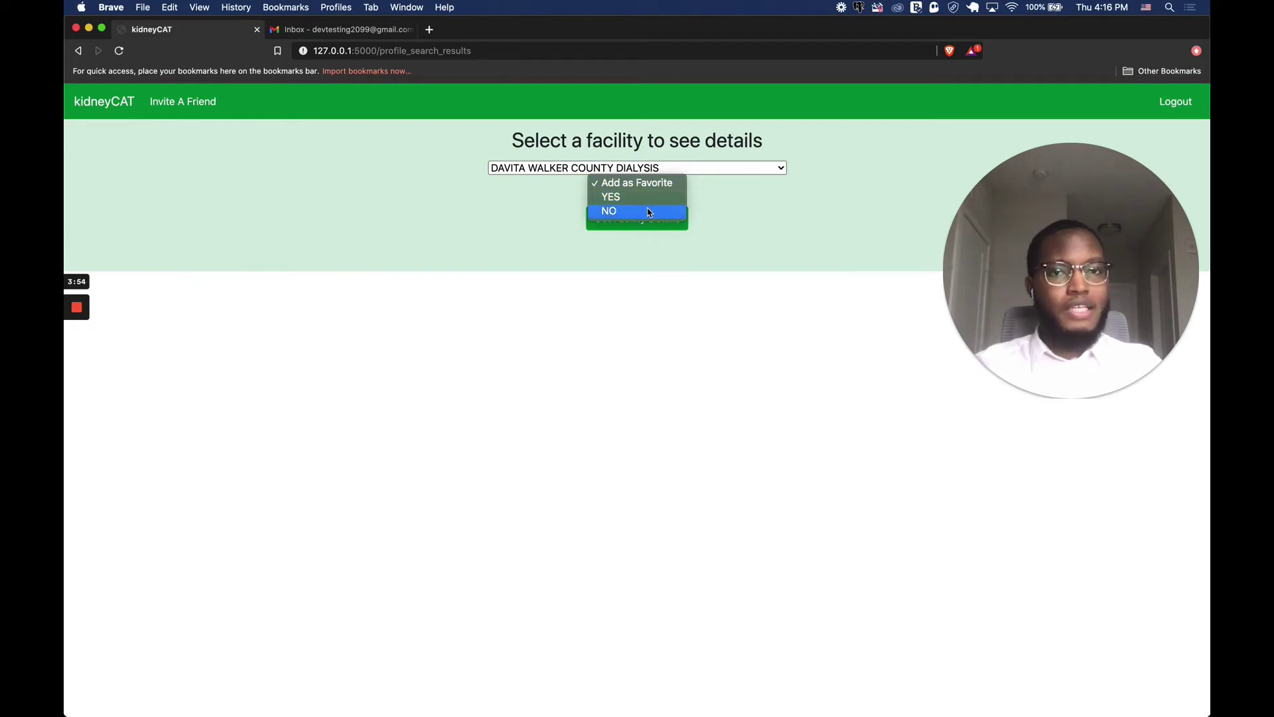
click(653, 197)
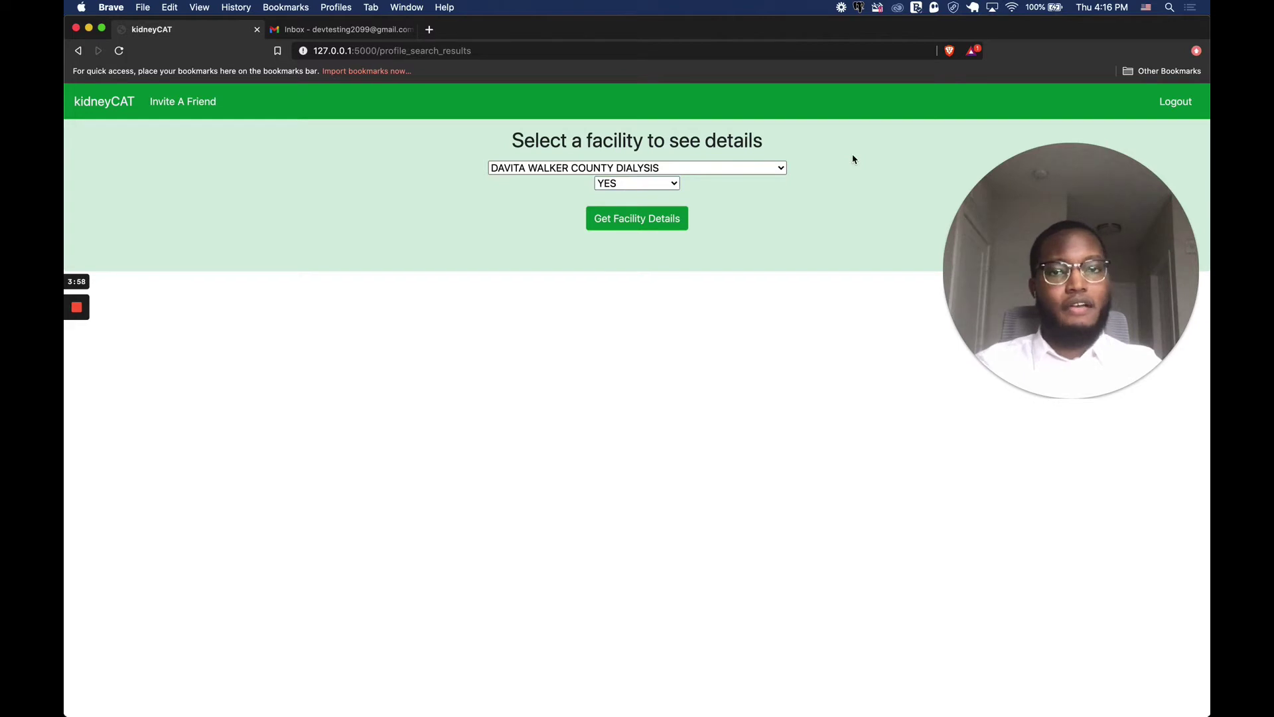
click(643, 227)
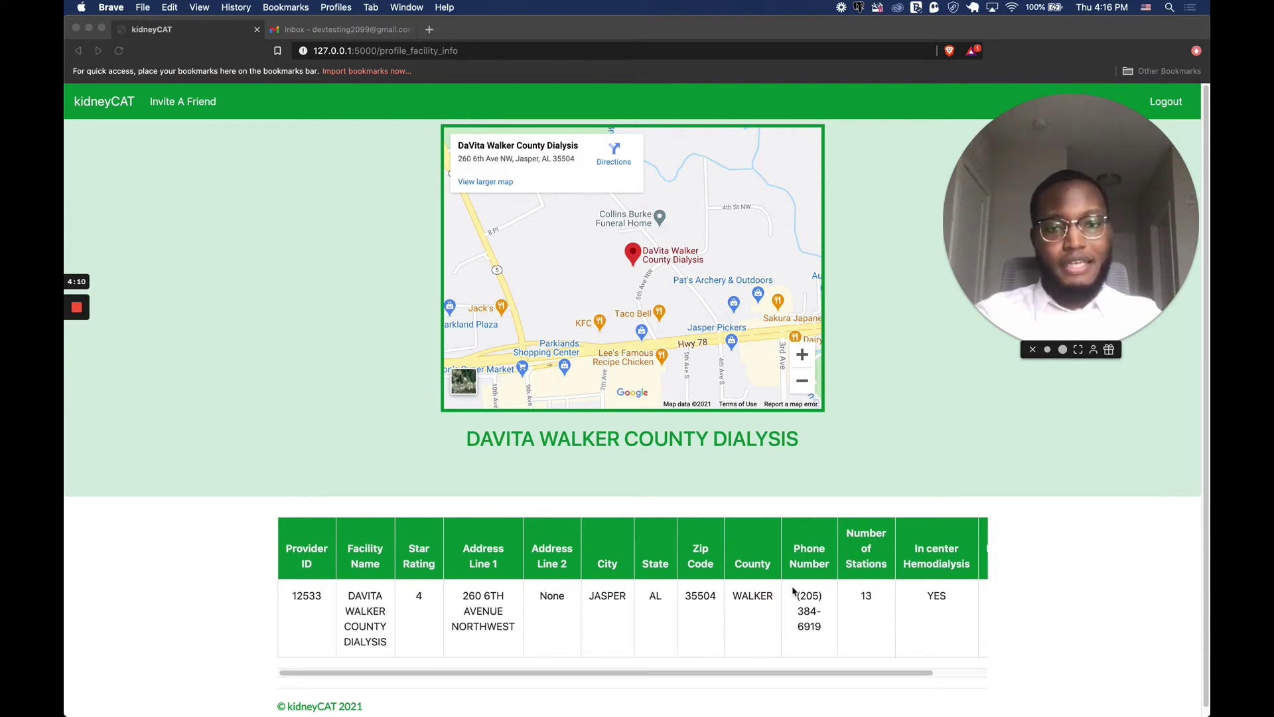
scroll(784, 592, right, 2)
scroll(784, 593, left, 2)
scroll(784, 593, right, 2)
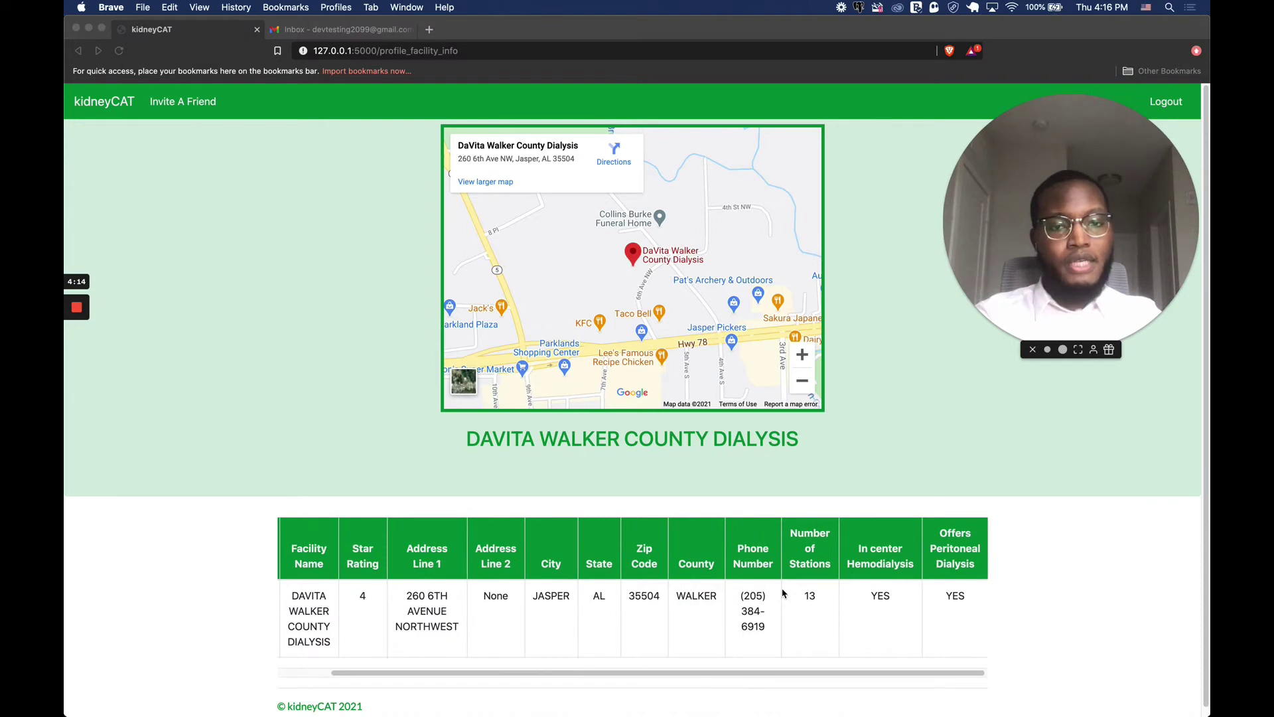
scroll(784, 593, left, 2)
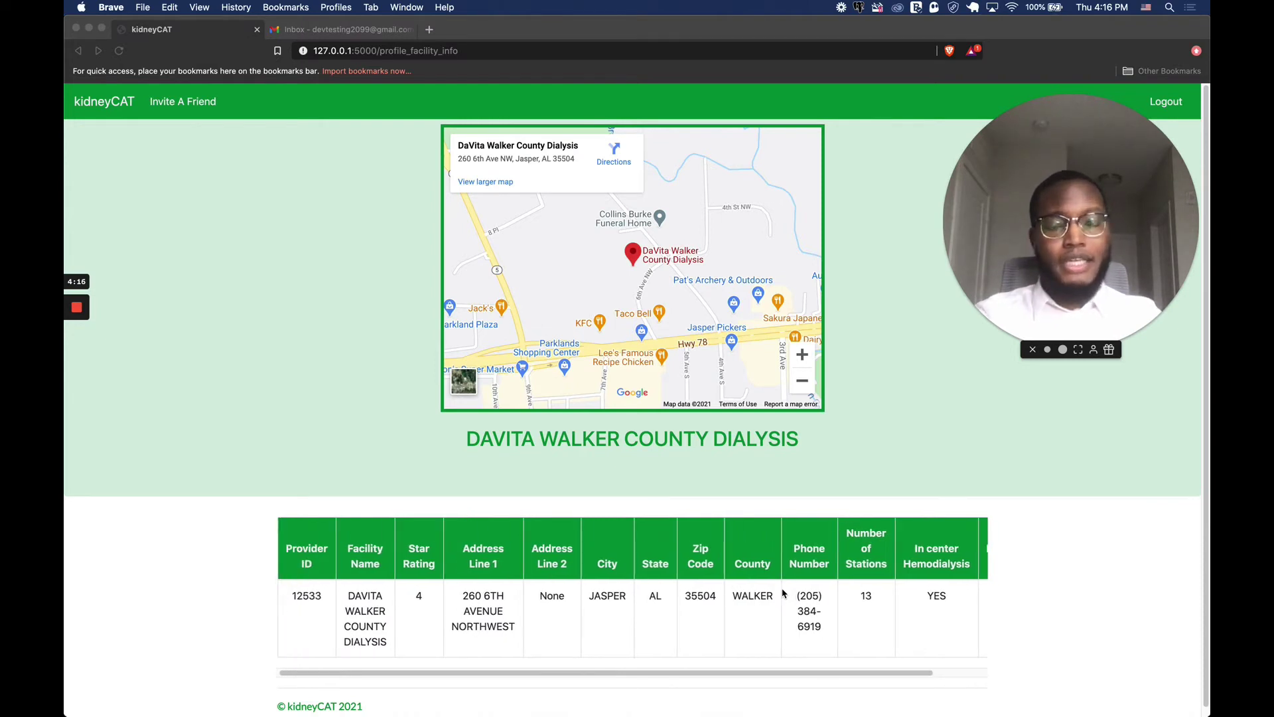
scroll(784, 593, right, 2)
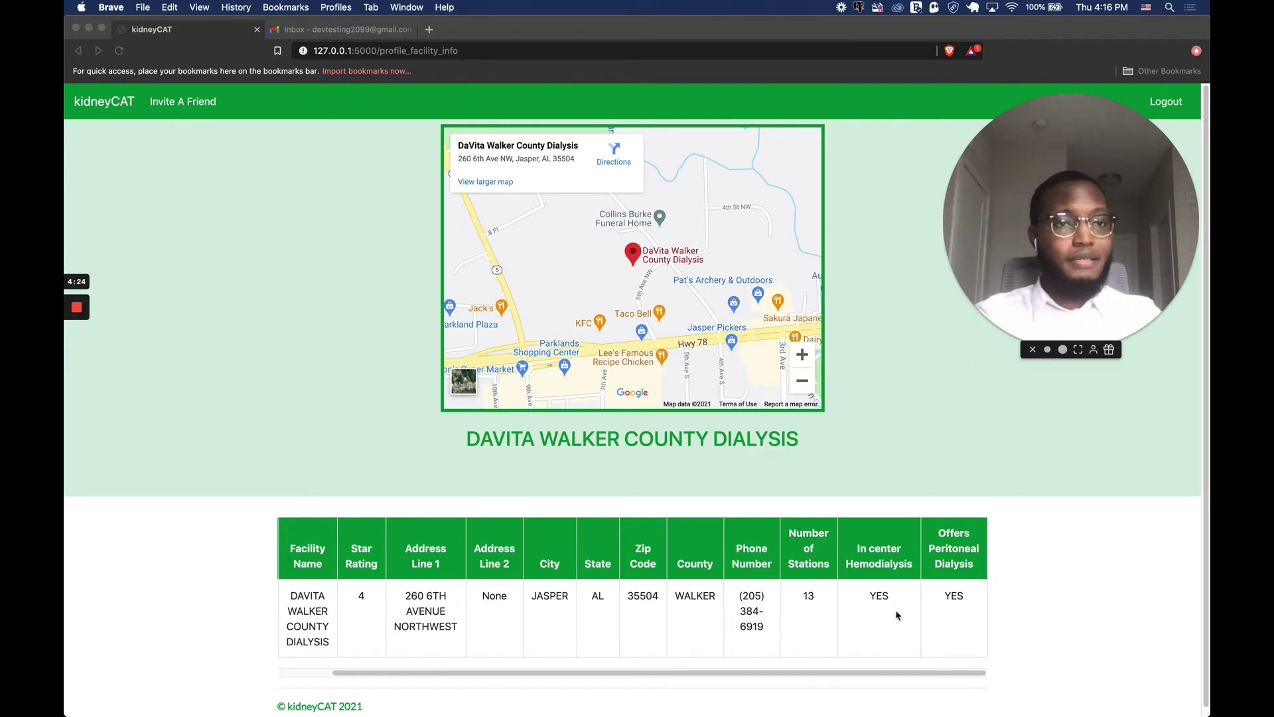
scroll(538, 589, left, 2)
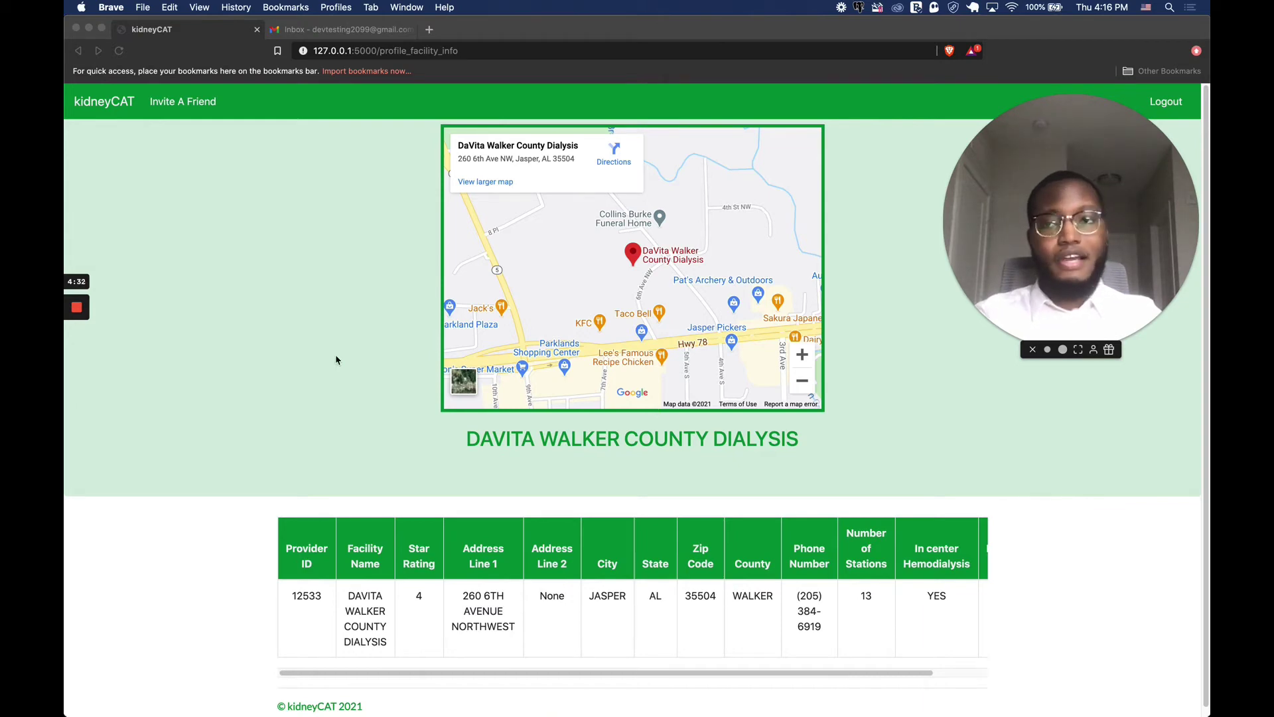
click(93, 106)
From the dashboard, open favorites and view DAVITA WALKER COUNTY DIALYSIS's facility info.
click(93, 106)
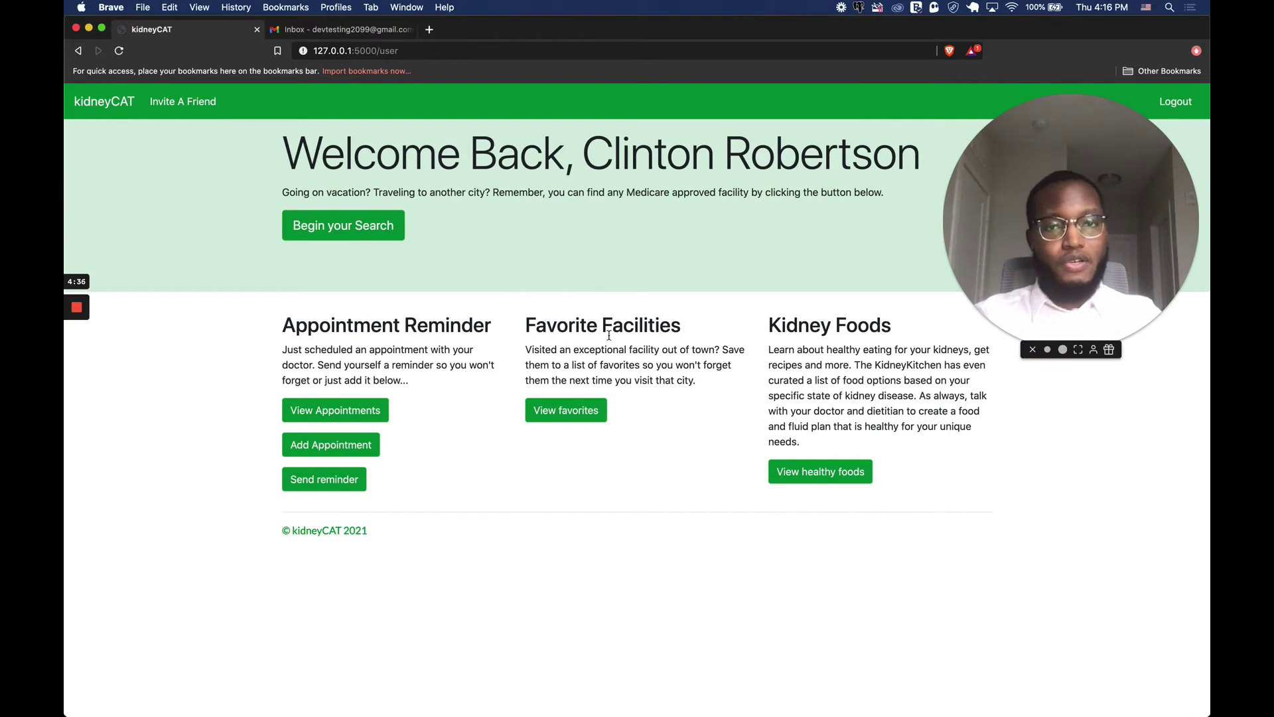
click(582, 418)
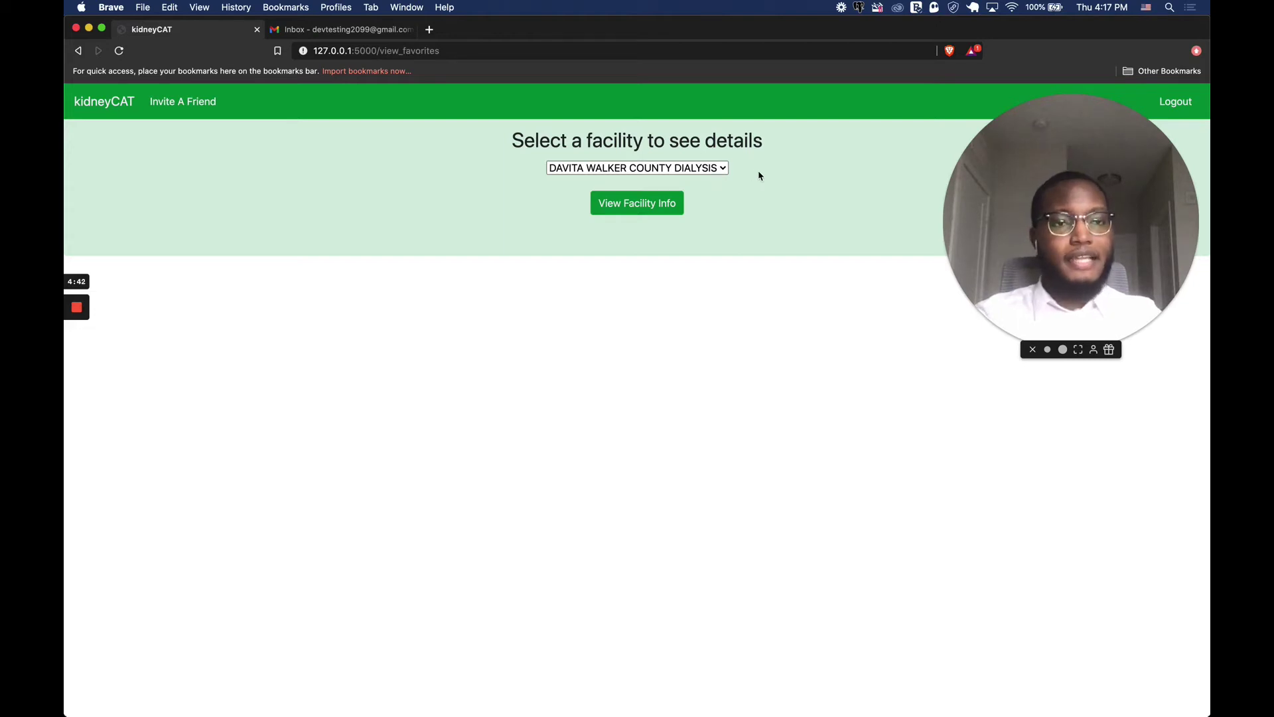
click(659, 211)
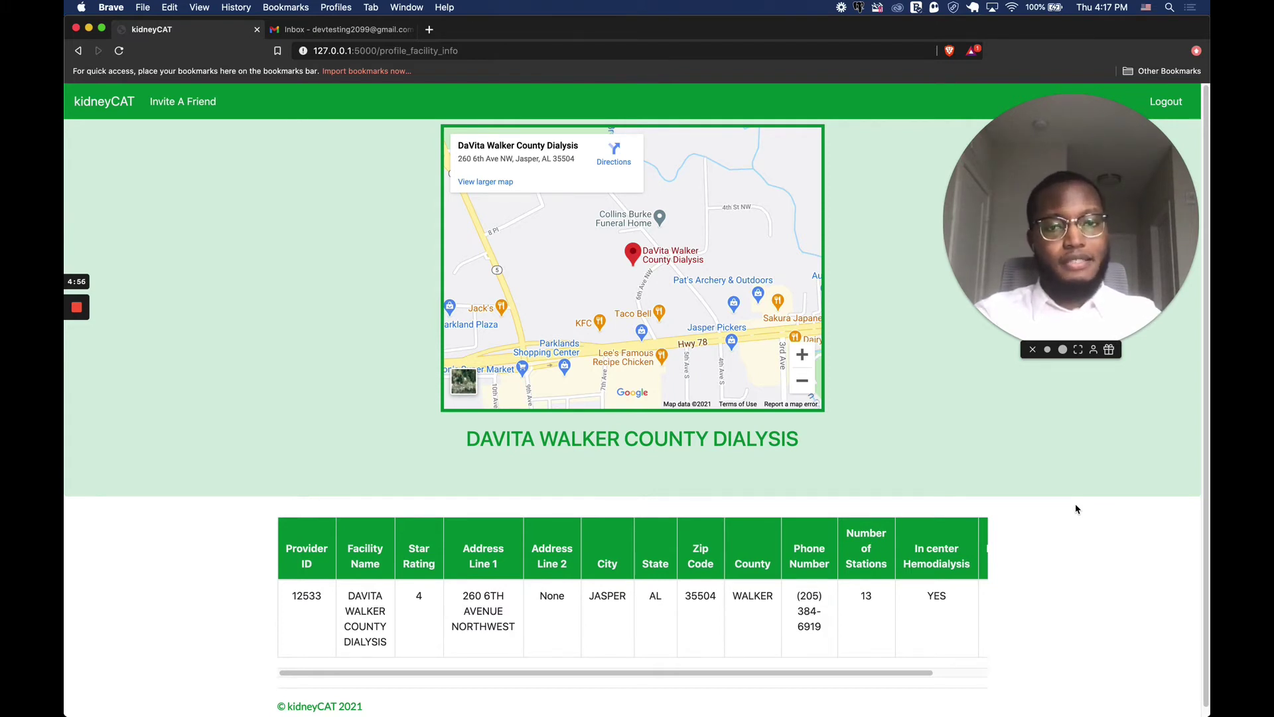
scroll(779, 535, right, 3)
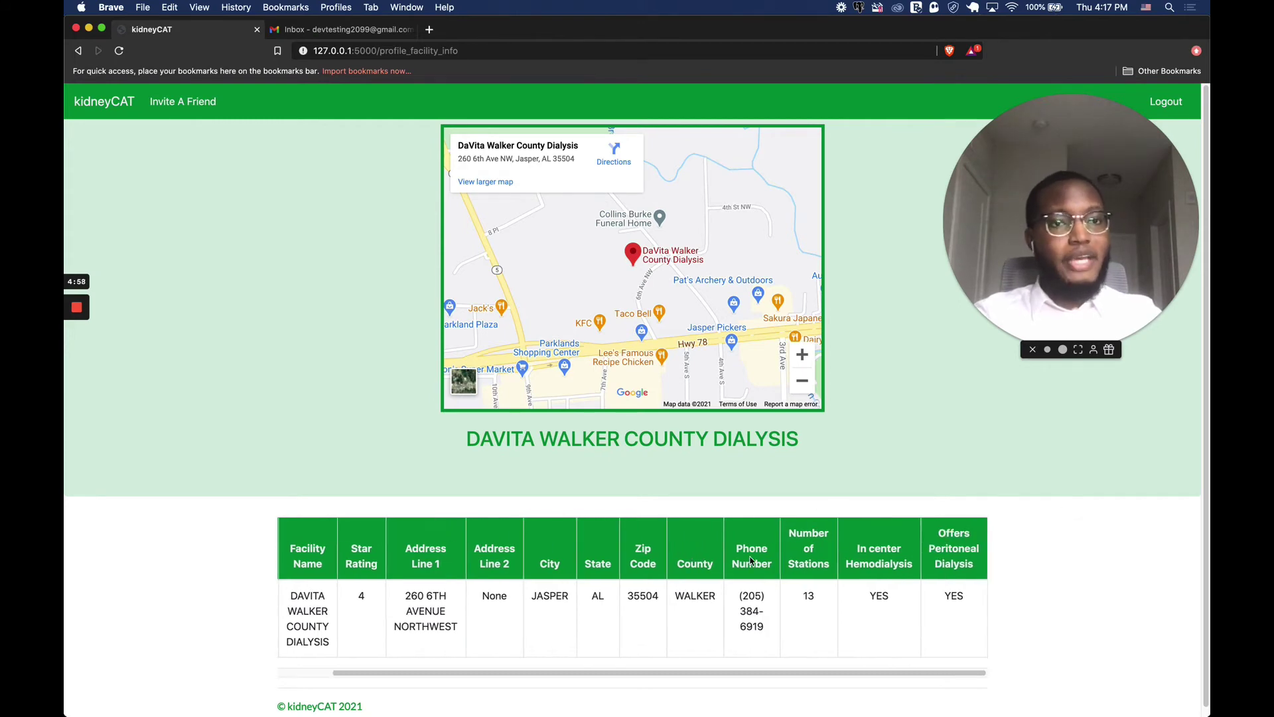
scroll(750, 561, left, 3)
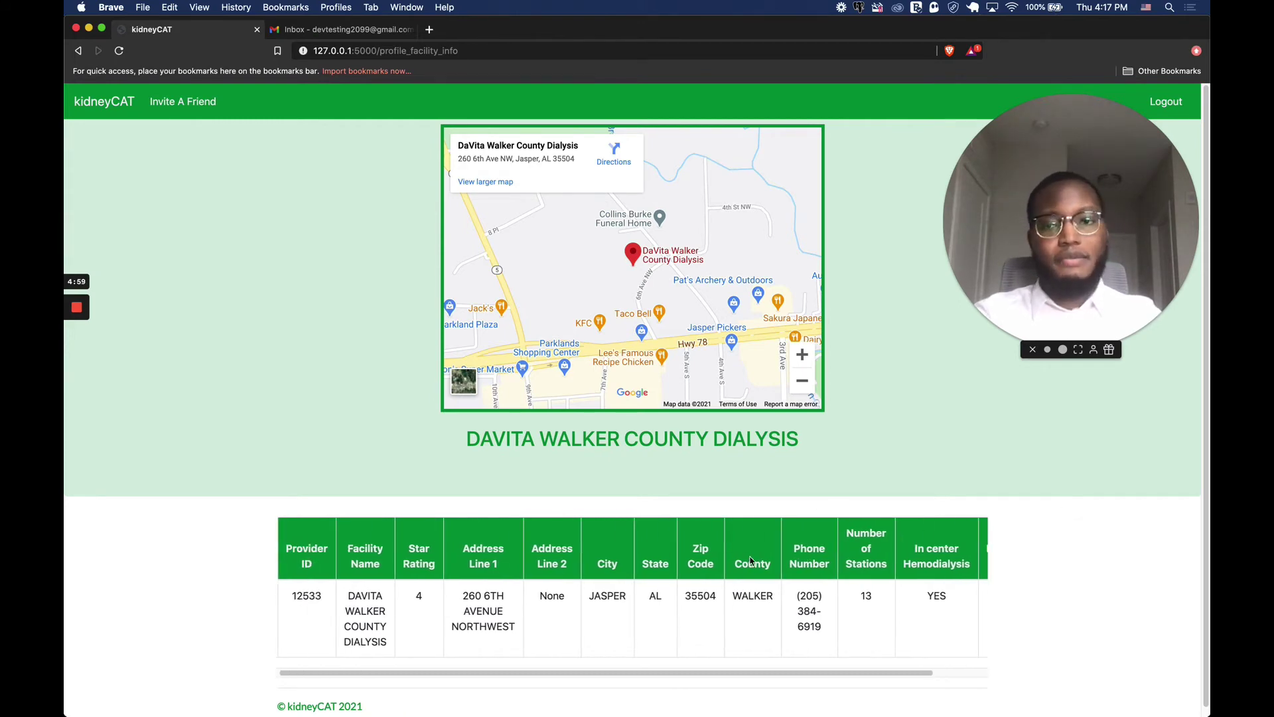
Open the appointments page and enter the name 'Trip to the moon' and the doctor's name.
click(114, 114)
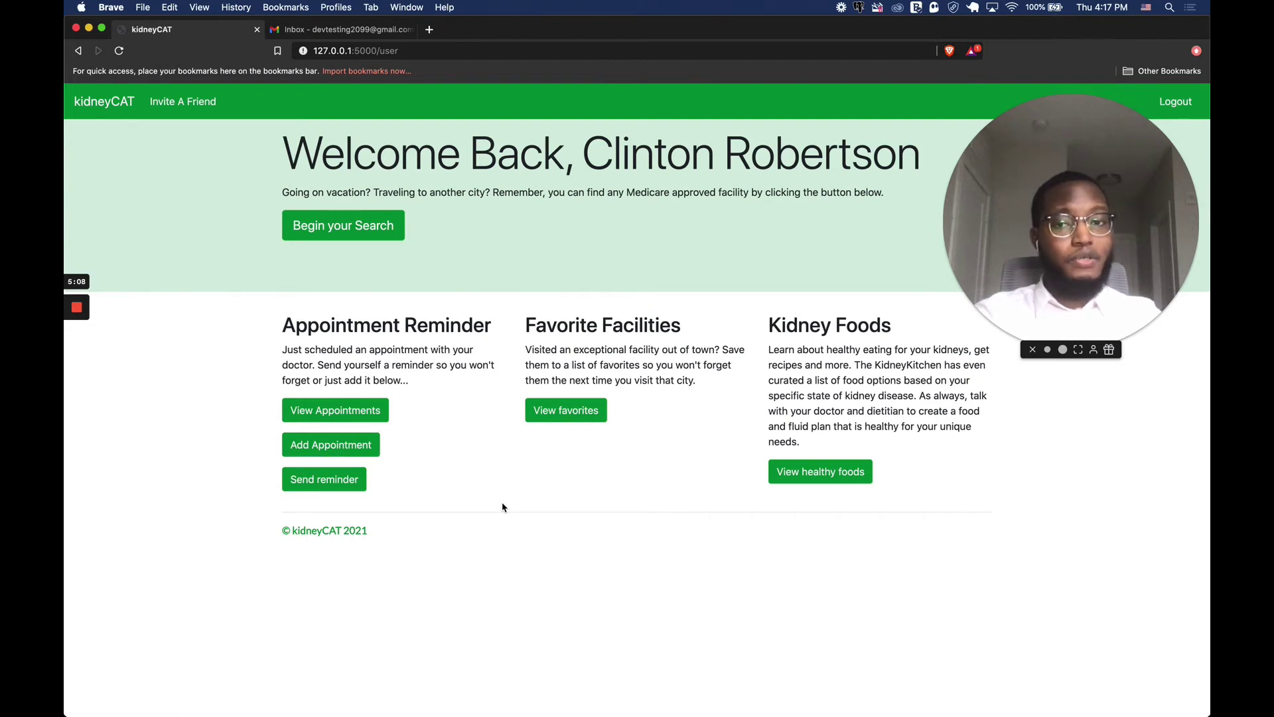
click(332, 406)
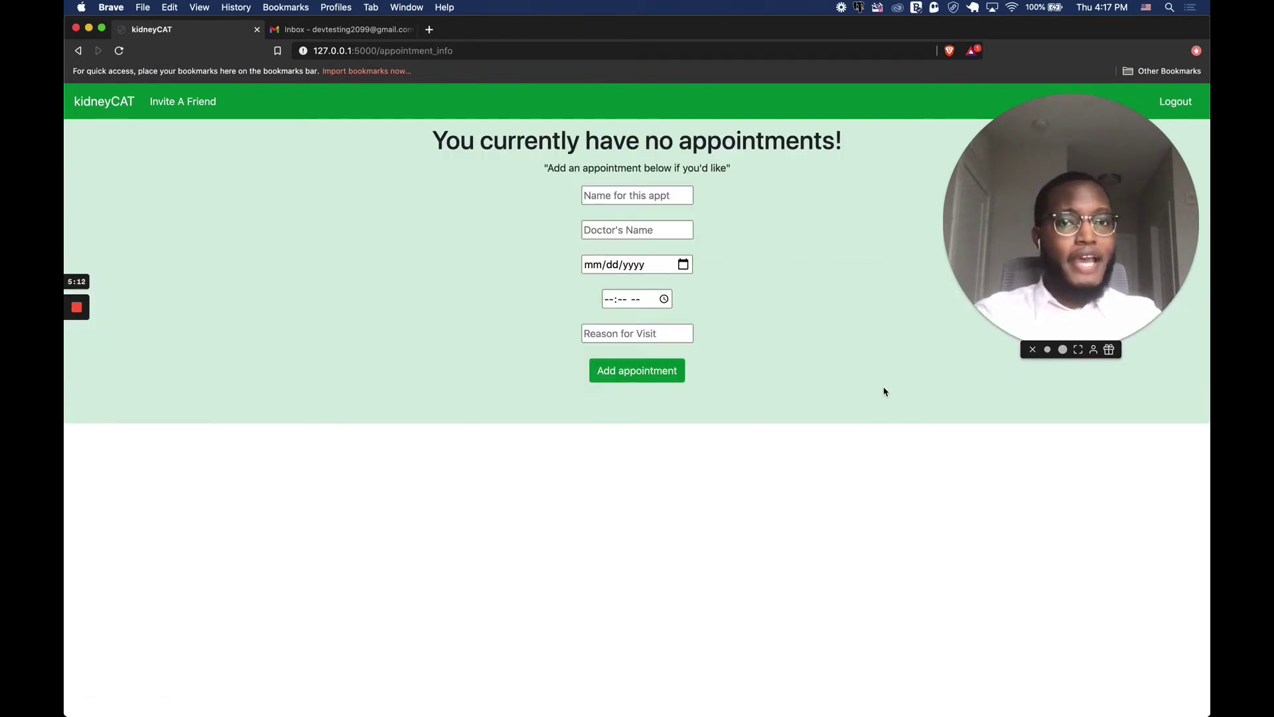
click(635, 195)
text(Trip to the moon)
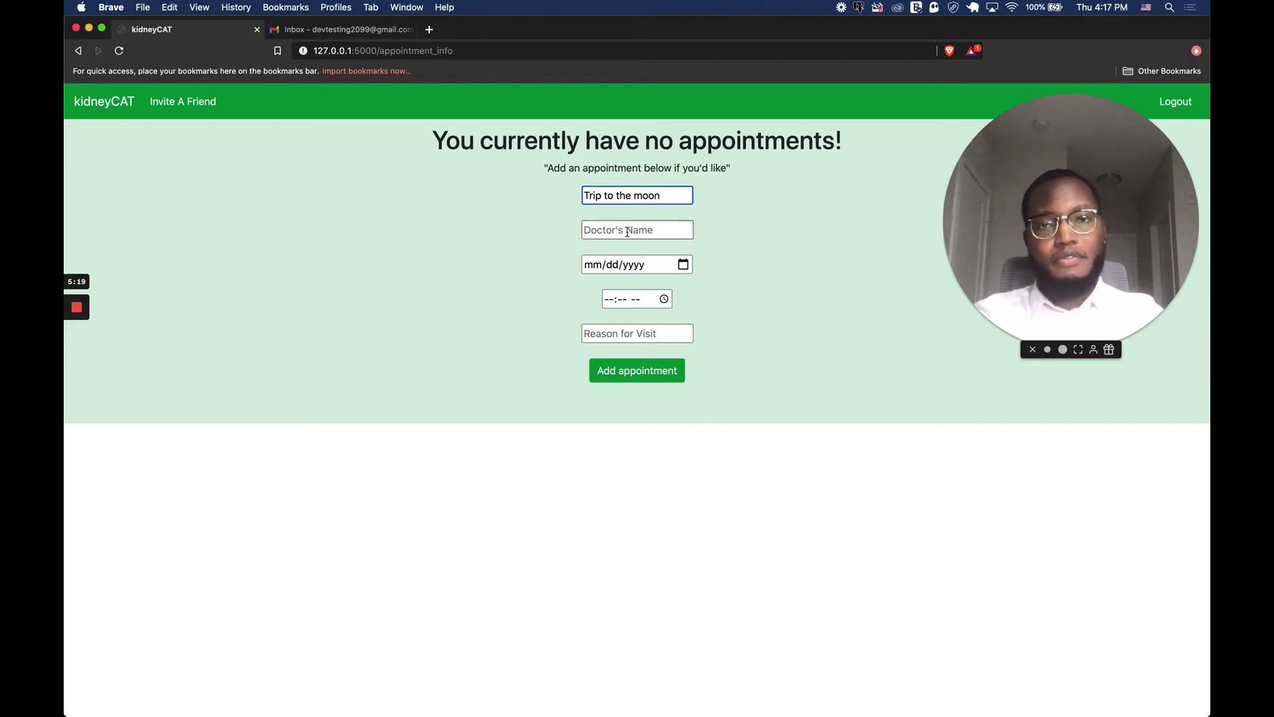
click(628, 231)
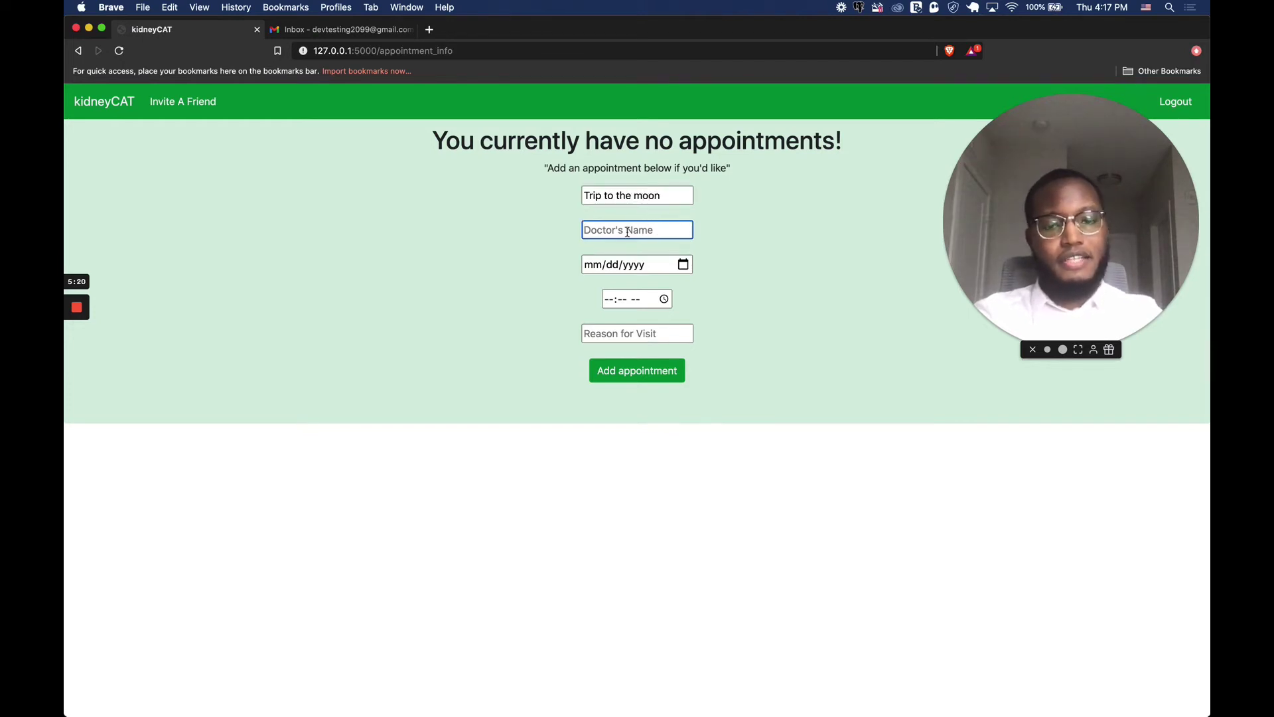
text(Nasa)
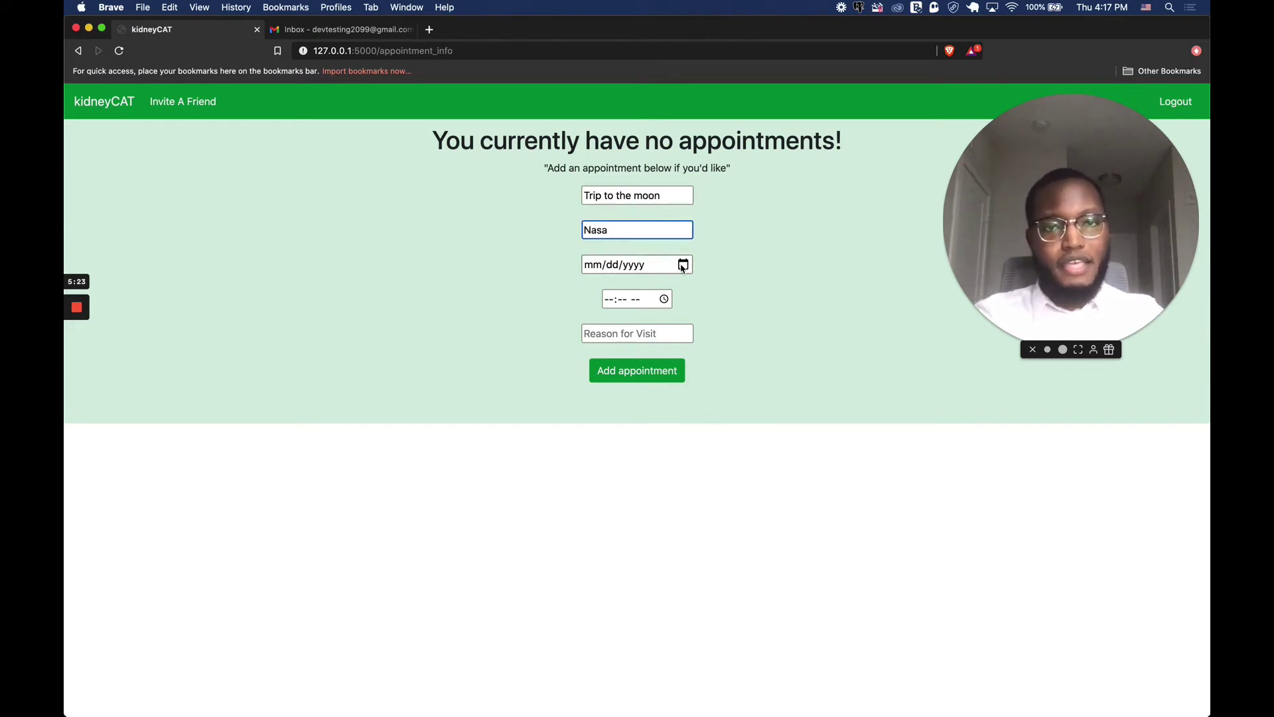
Set date 01/14/2021, time 04:17 PM and reason 'Space', then add the appointment.
click(683, 265)
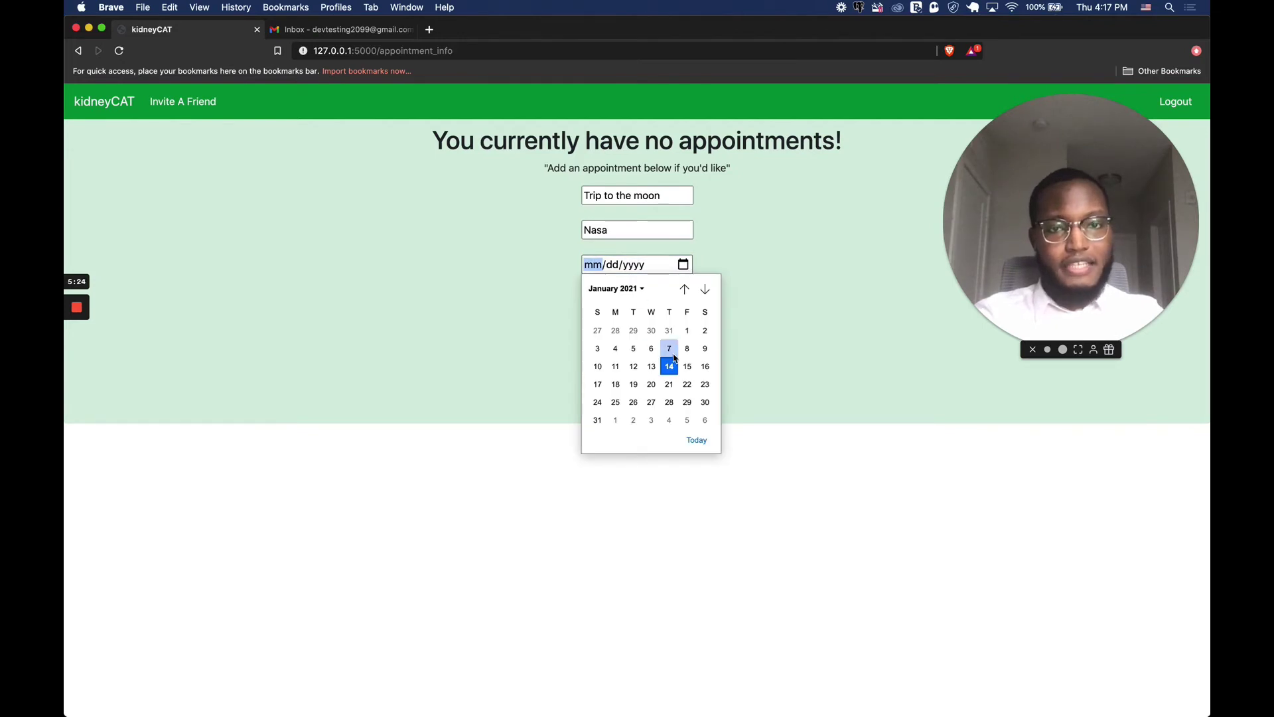
click(670, 368)
click(737, 284)
click(661, 299)
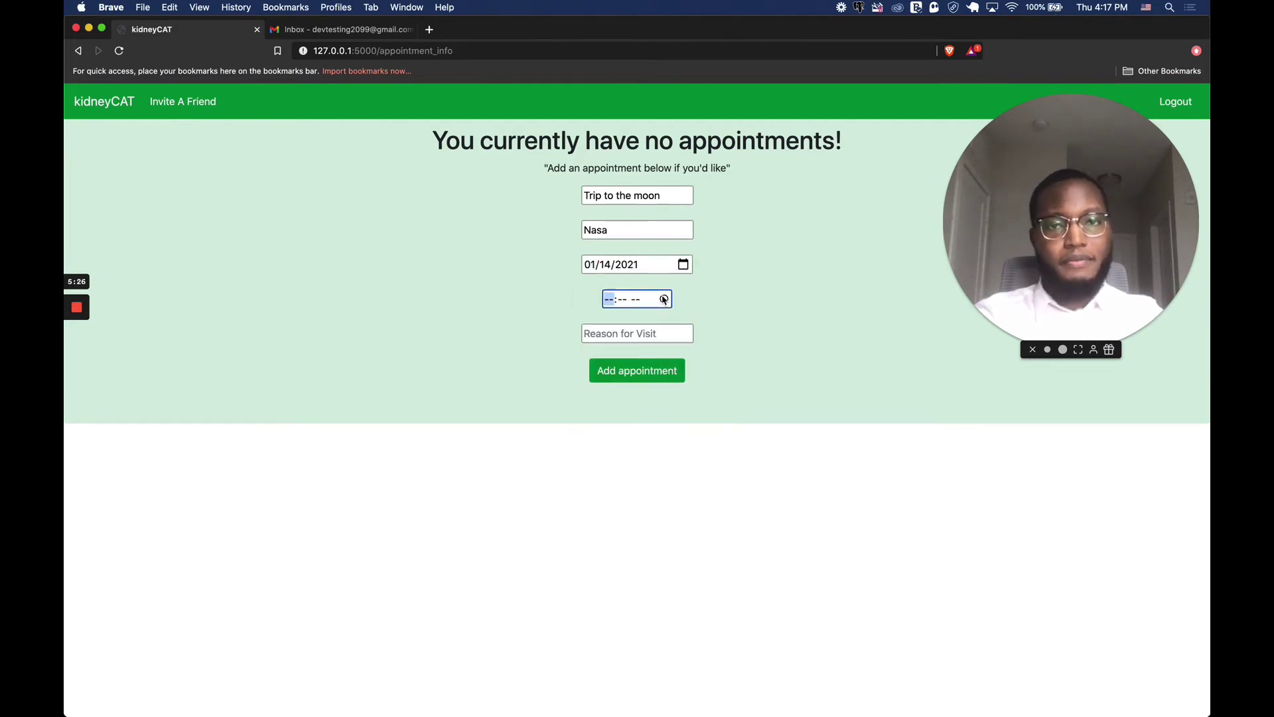
click(697, 346)
click(694, 323)
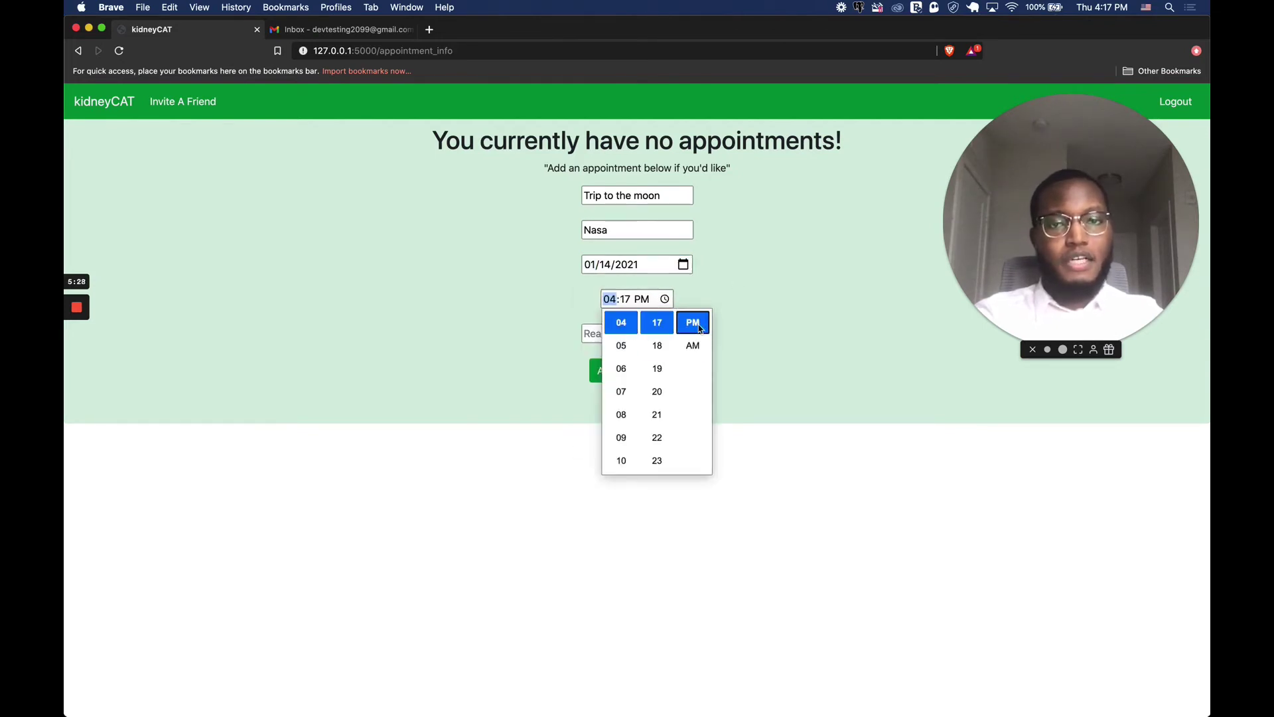
click(794, 281)
click(681, 333)
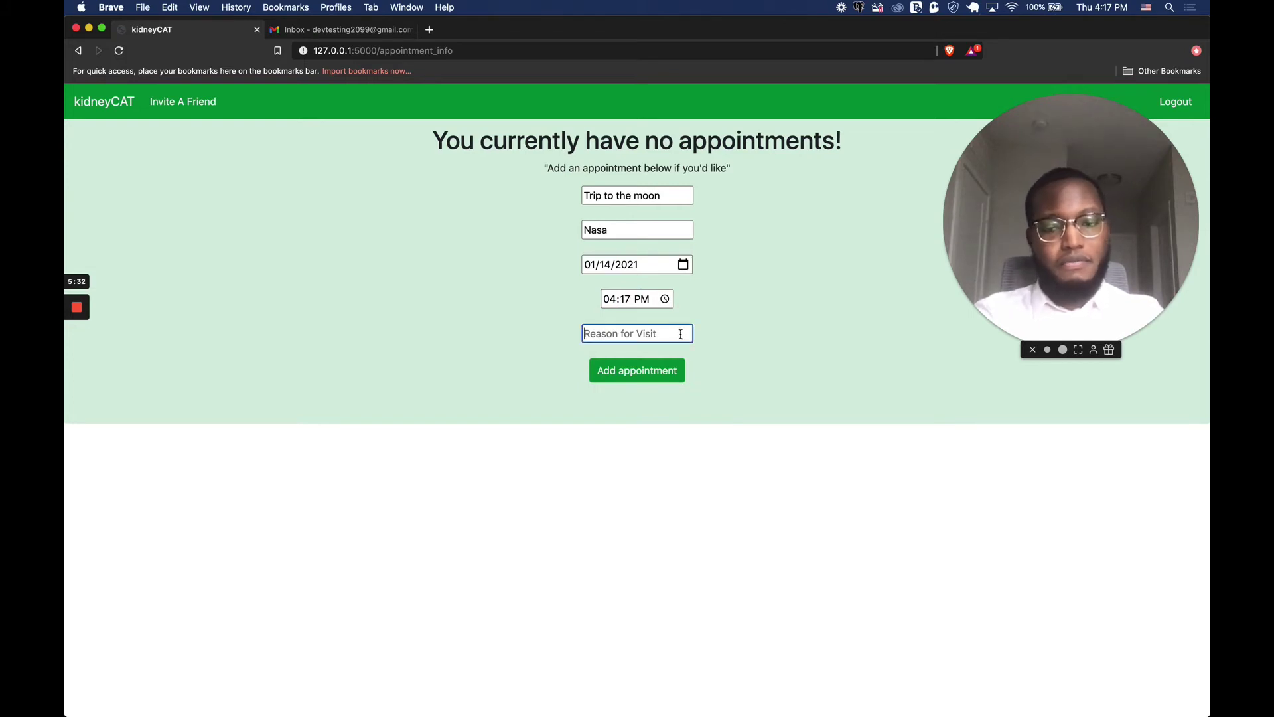
text(Space)
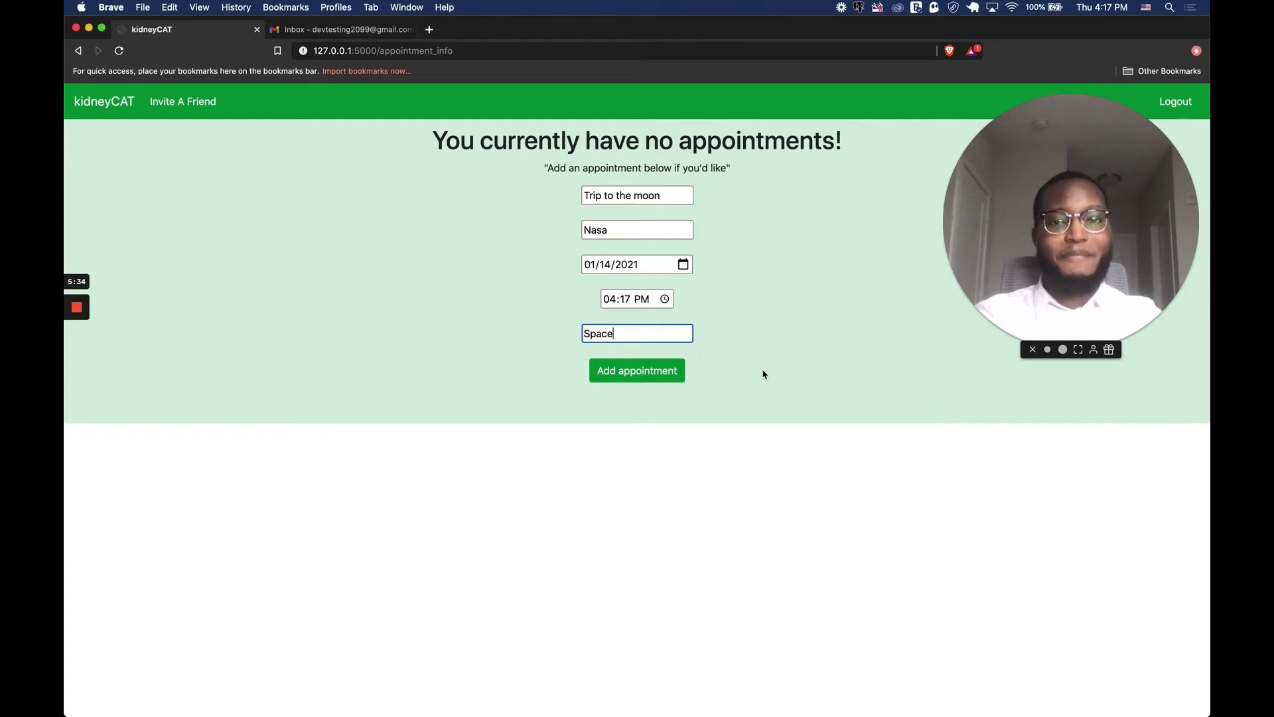
click(667, 369)
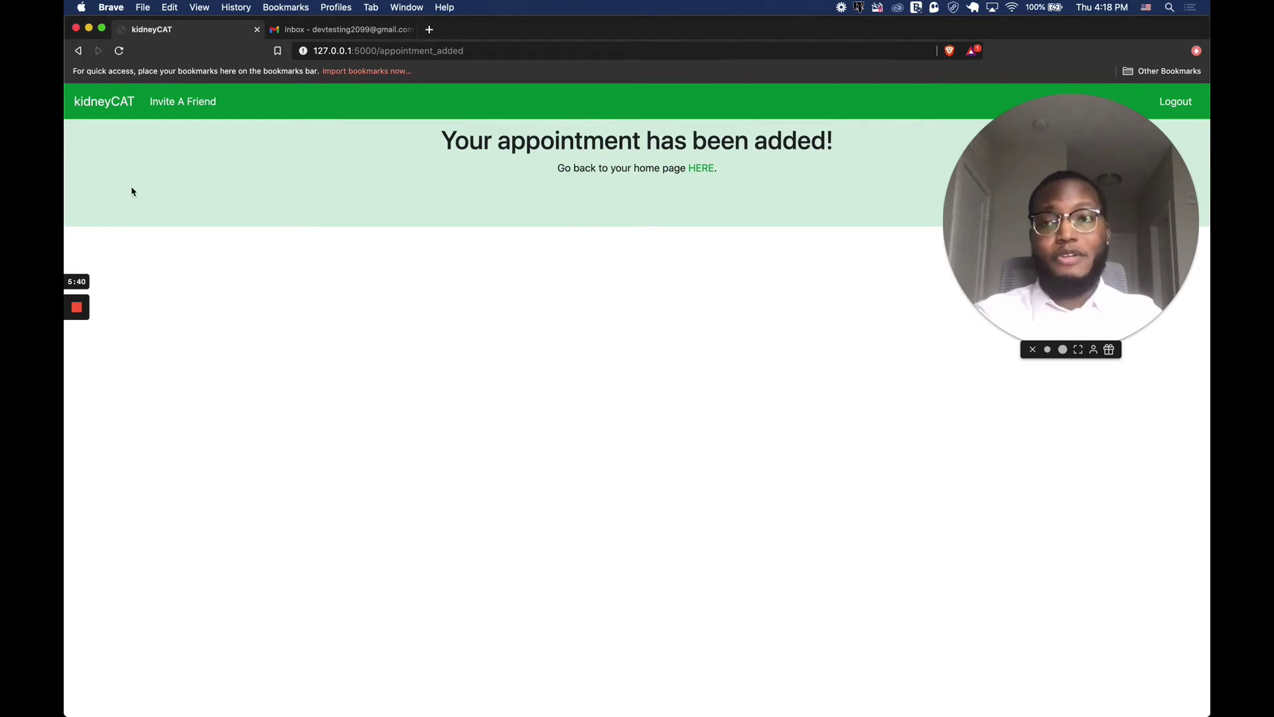
Check the appointments list for 'Trip to the moon', then go back to the dashboard.
click(92, 103)
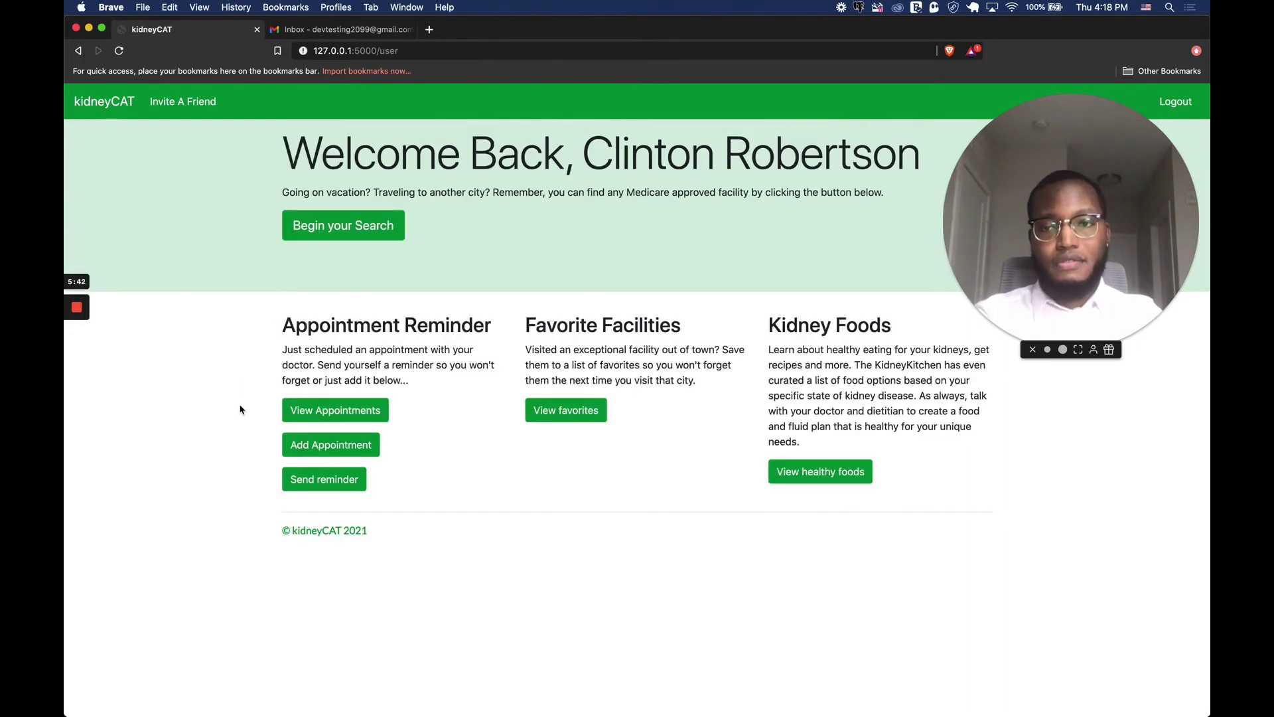
click(295, 416)
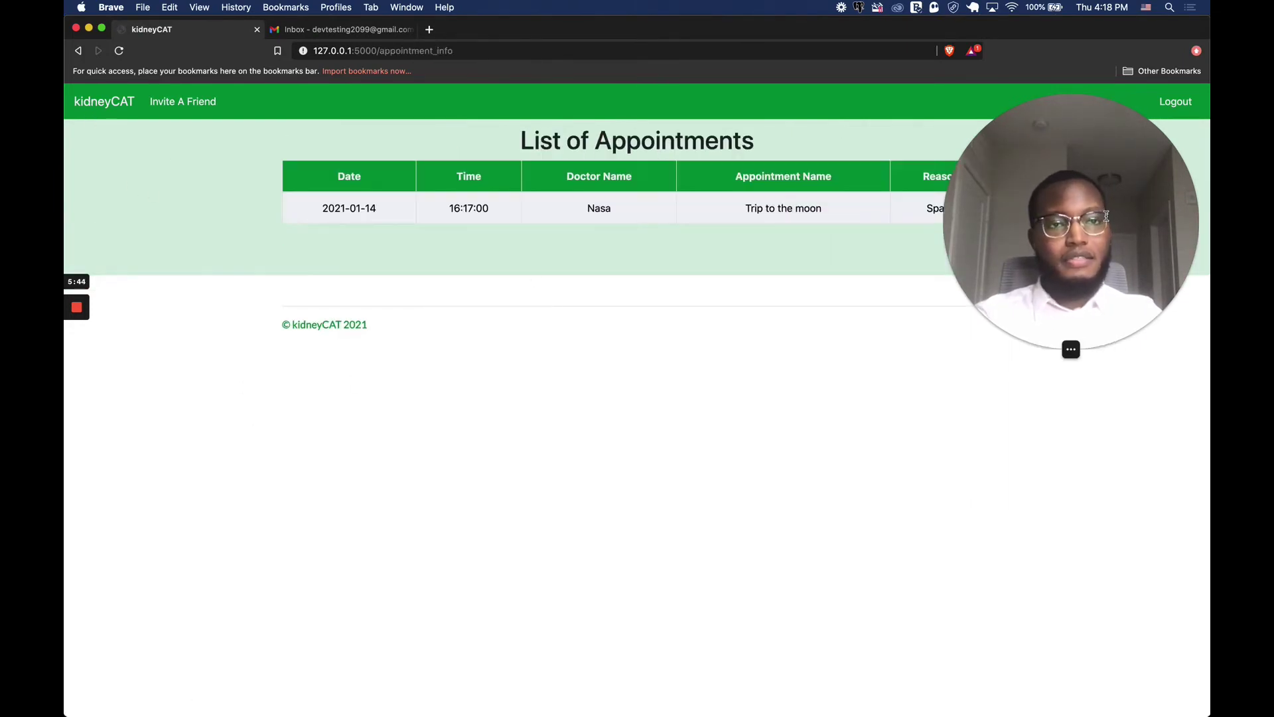
drag(1094, 260, 1087, 421)
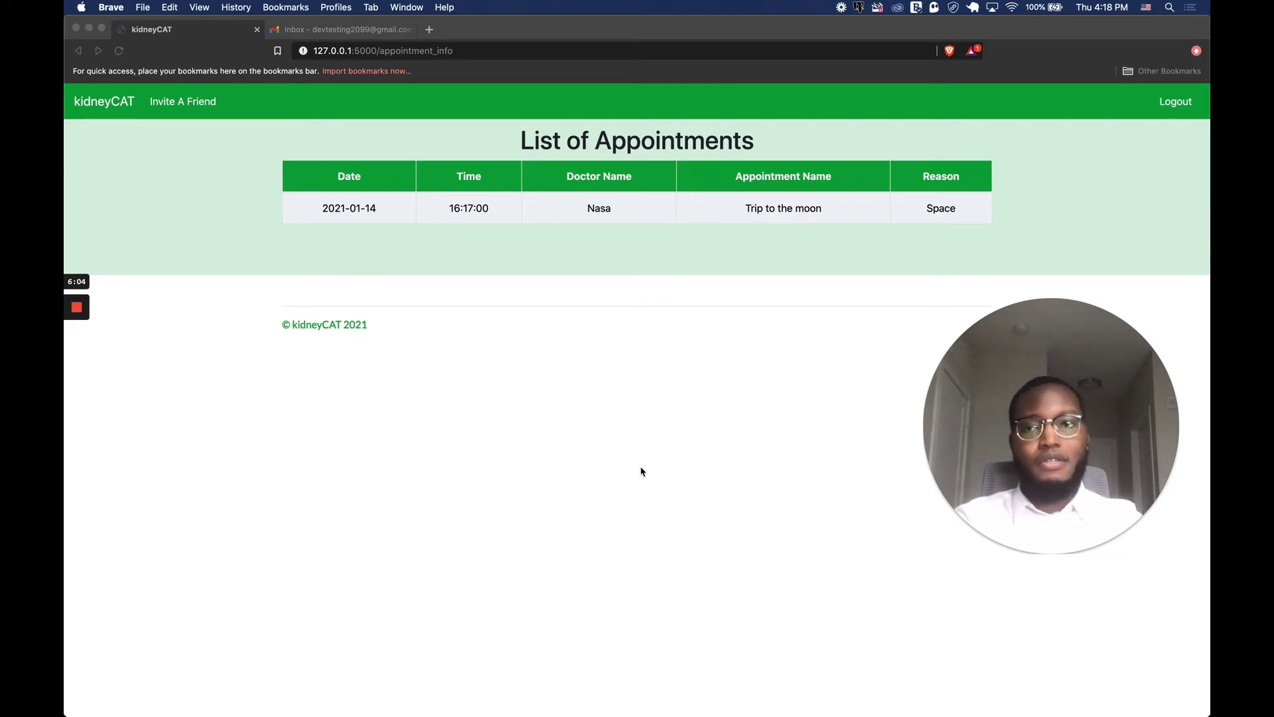
click(101, 110)
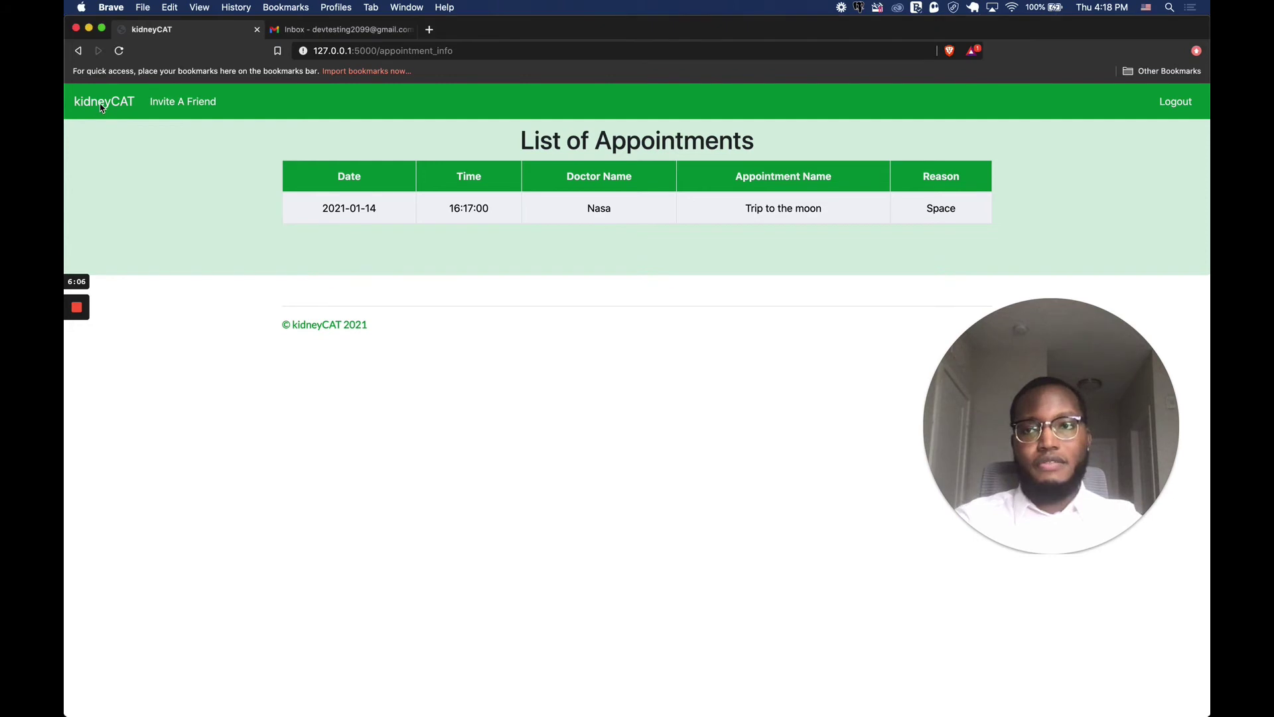
click(101, 109)
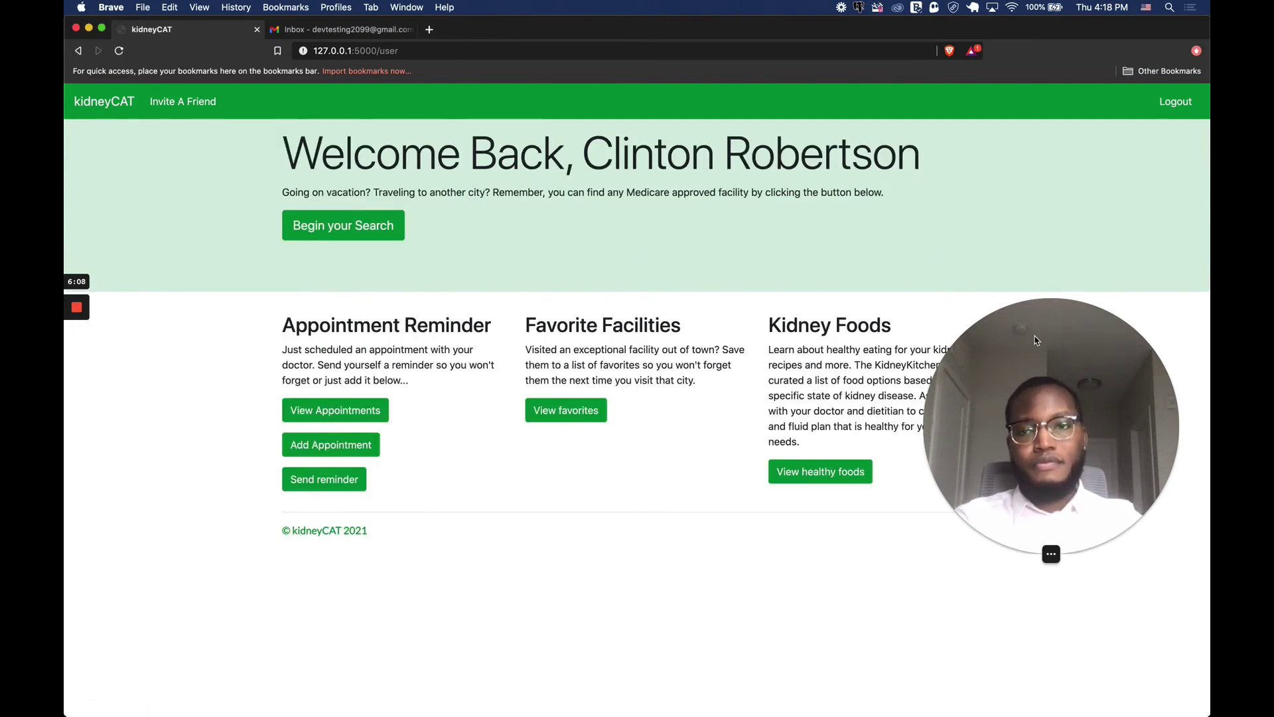
Open the appointment email reminder form and enter the test Gmail recipient address.
drag(1036, 340, 1070, 208)
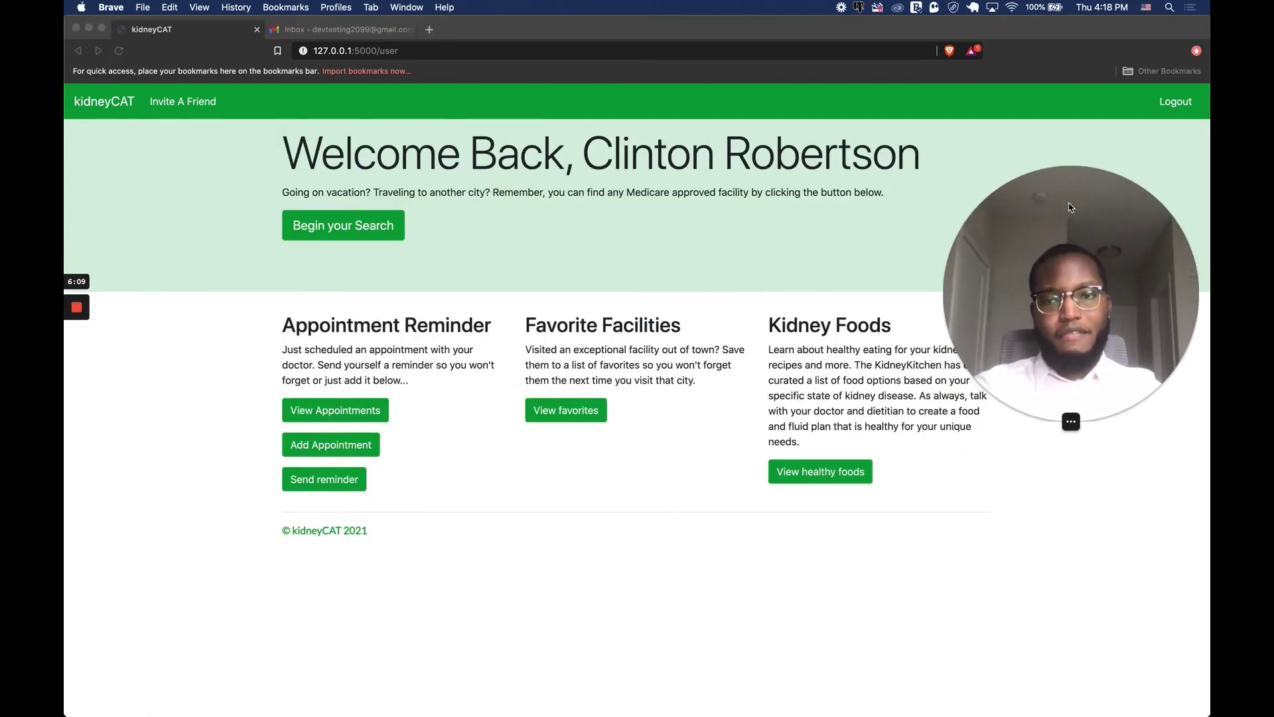
click(343, 480)
click(339, 482)
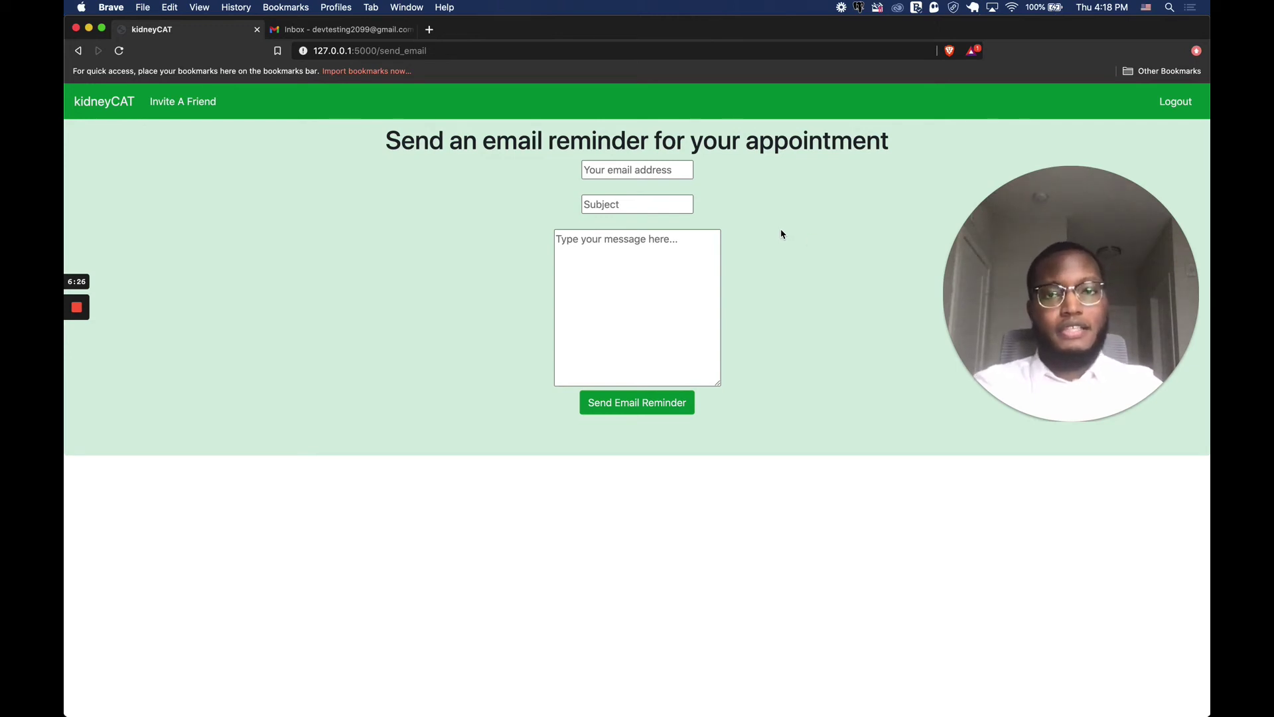
click(675, 174)
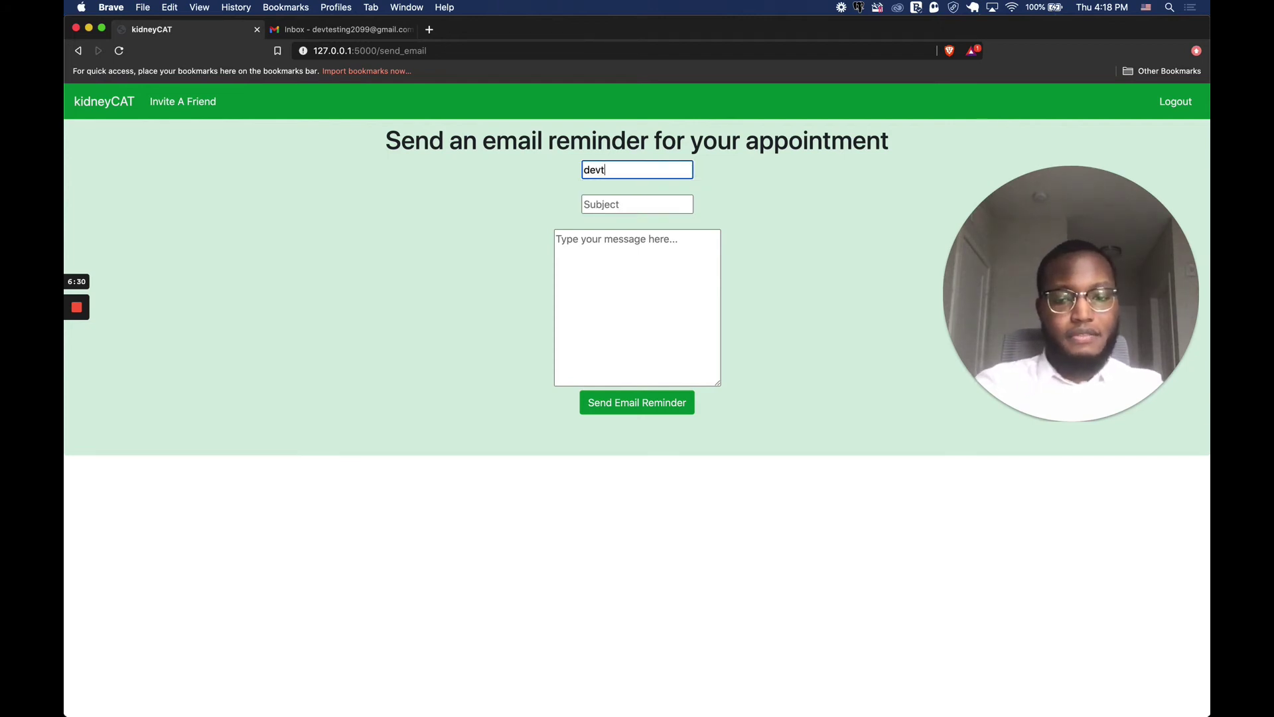
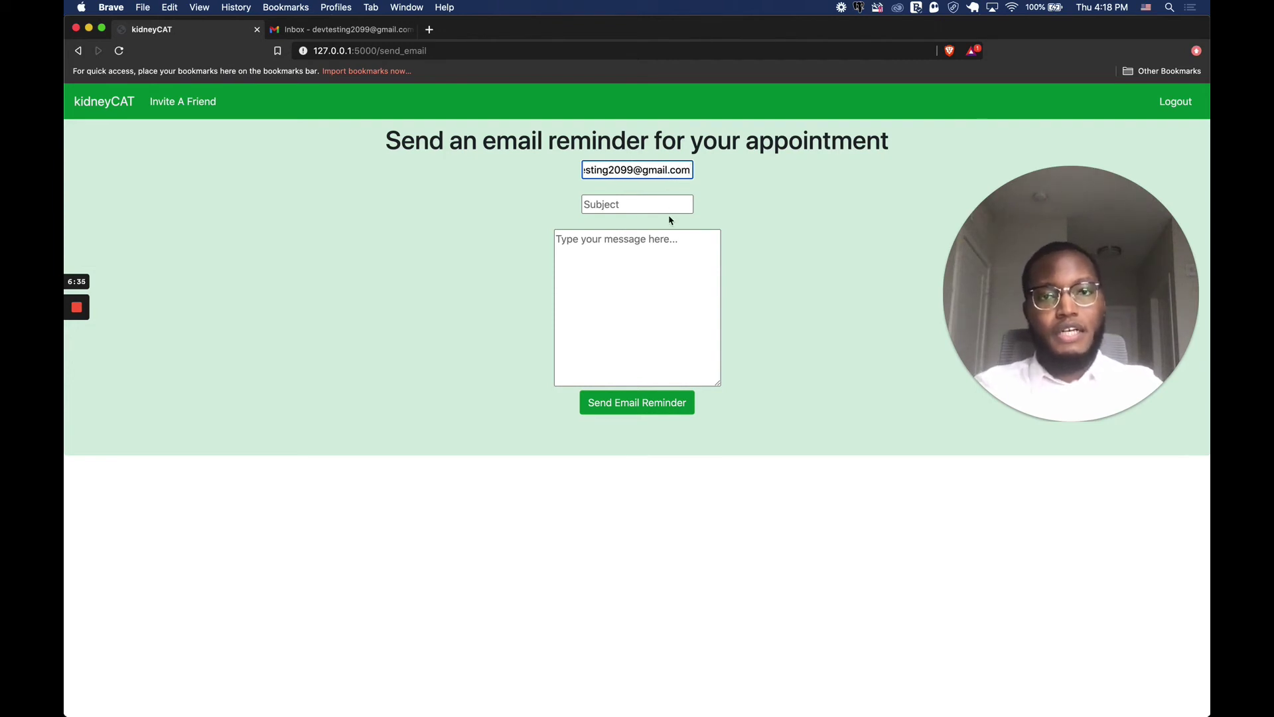
Add subject 'Reminder' and message 'Hey don't forget this!', then send the reminder.
click(667, 209)
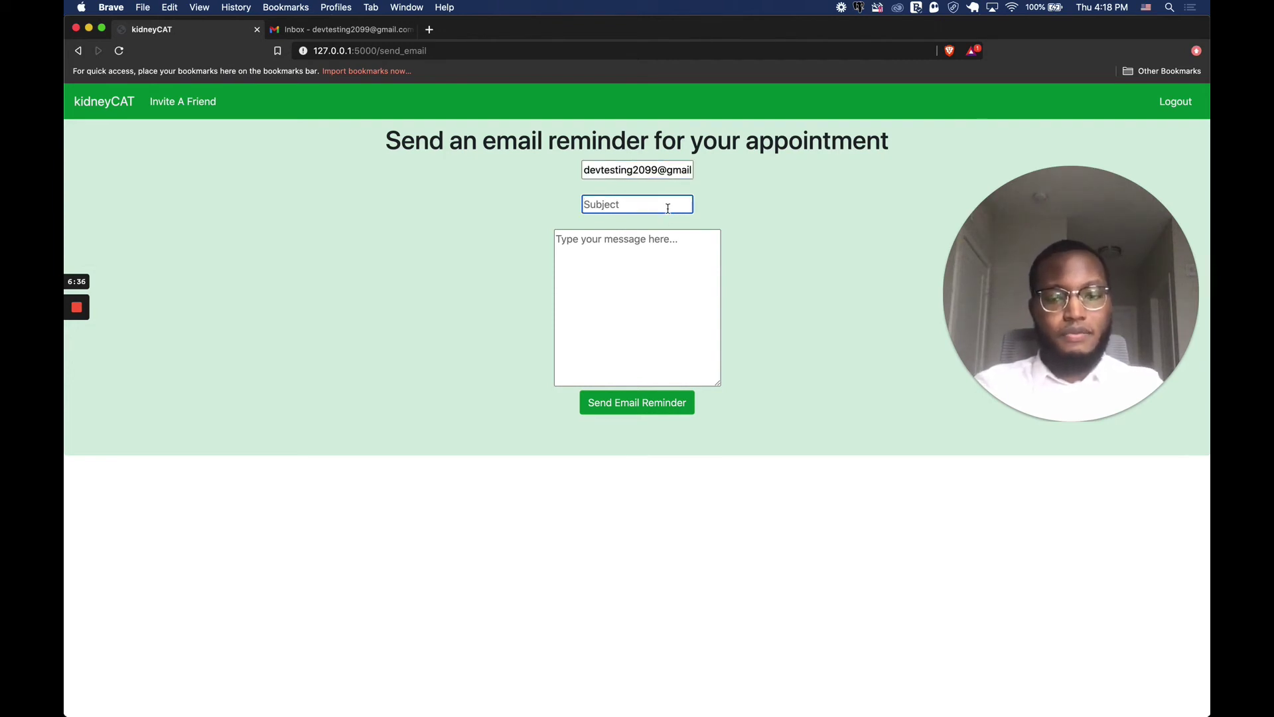
text(Reminder)
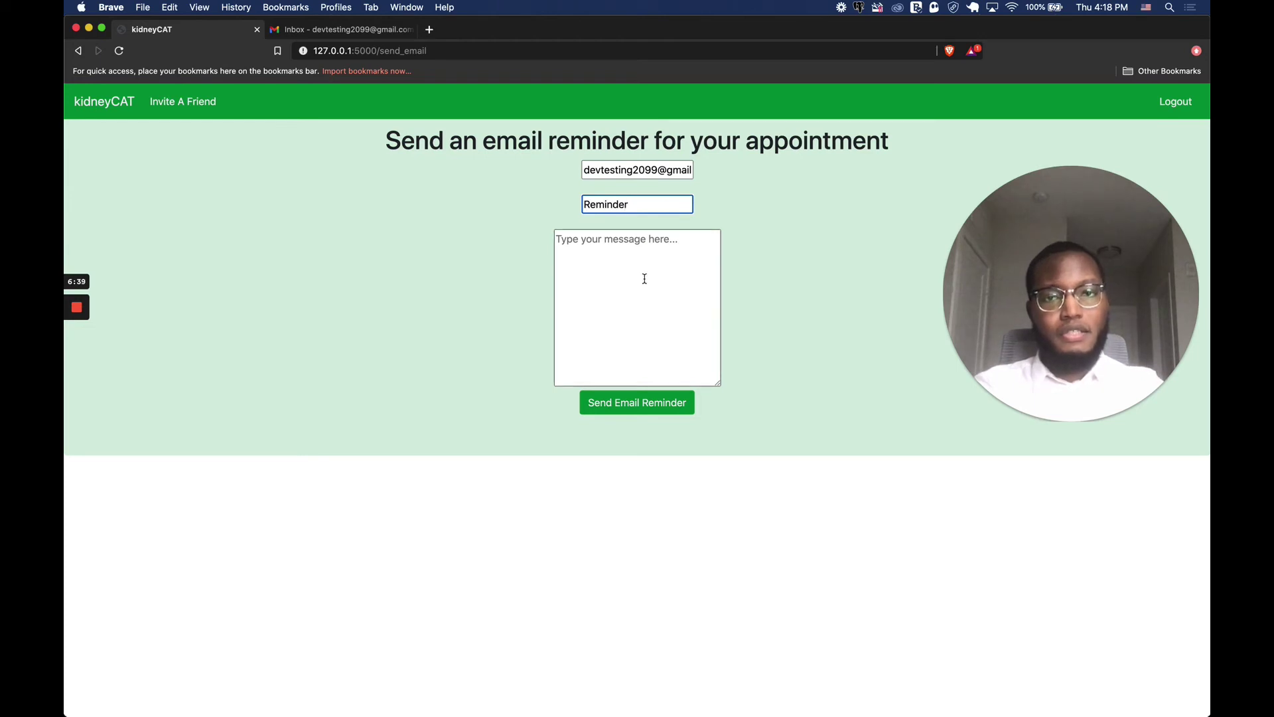
click(645, 272)
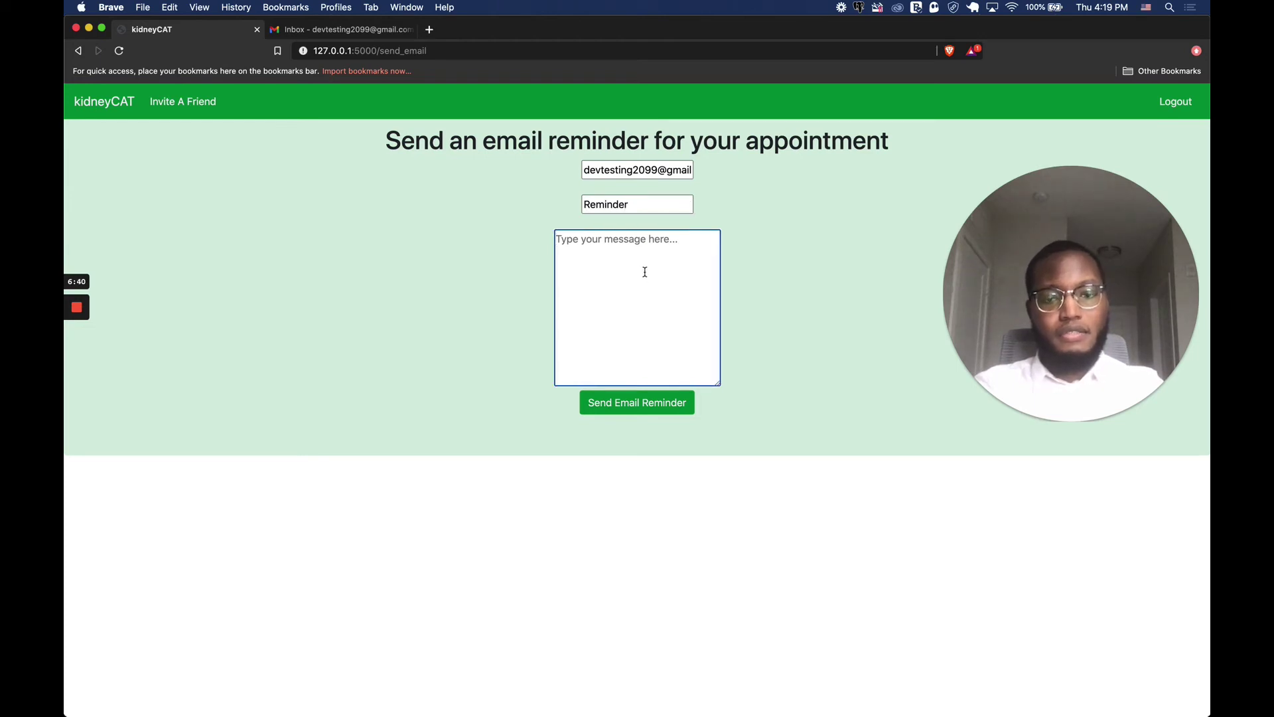
text(Hey don't forget this!)
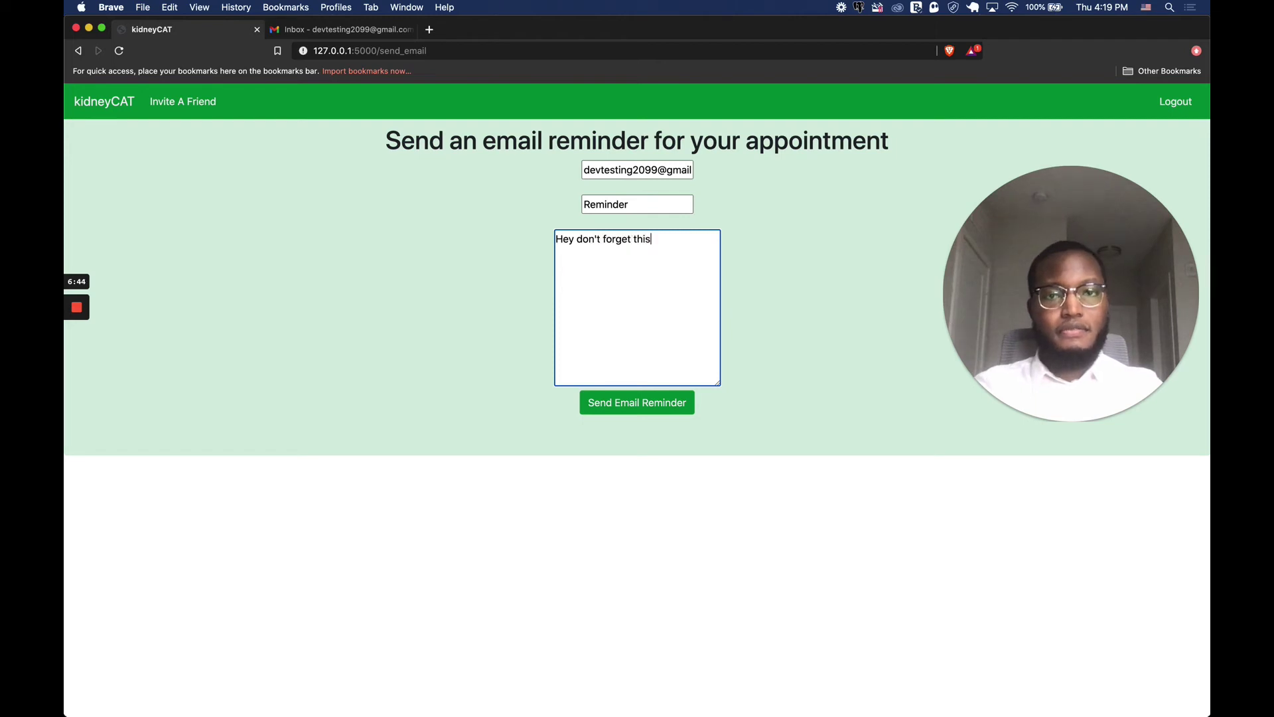
click(669, 404)
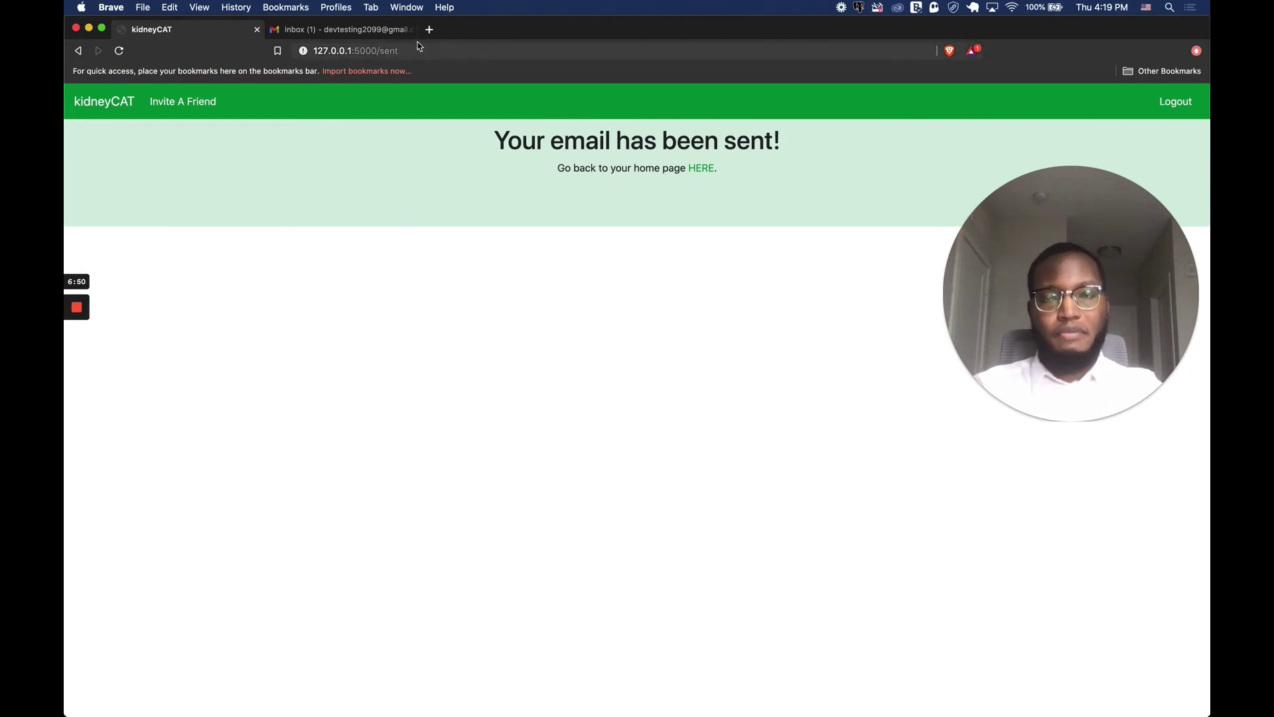
Open the Reminder email in the Gmail inbox, then return to the kidneyCAT dashboard.
click(334, 30)
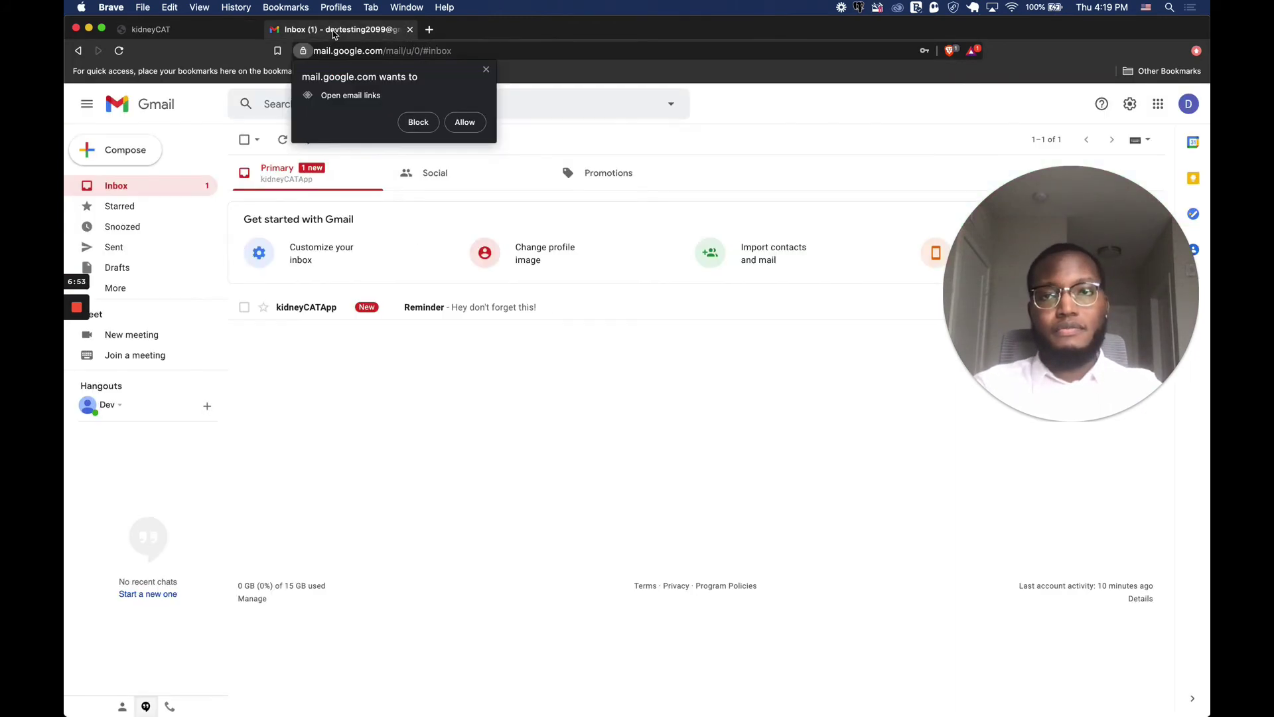
click(416, 123)
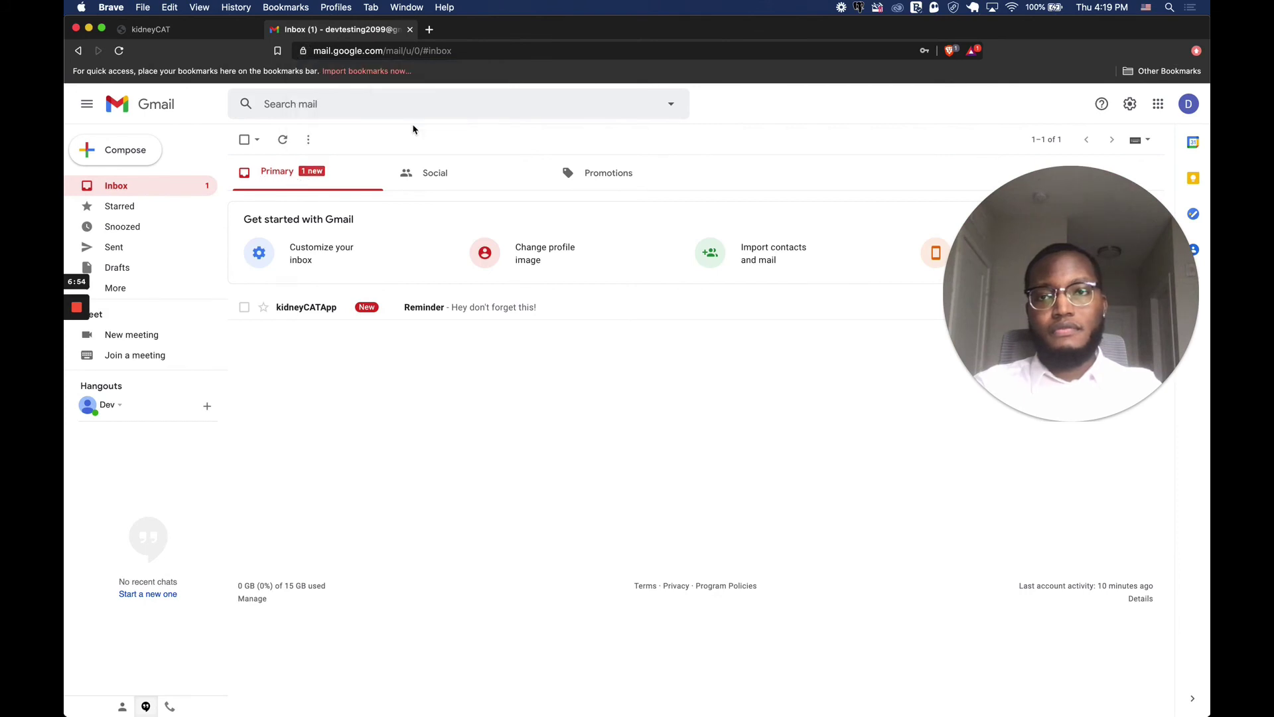
click(534, 311)
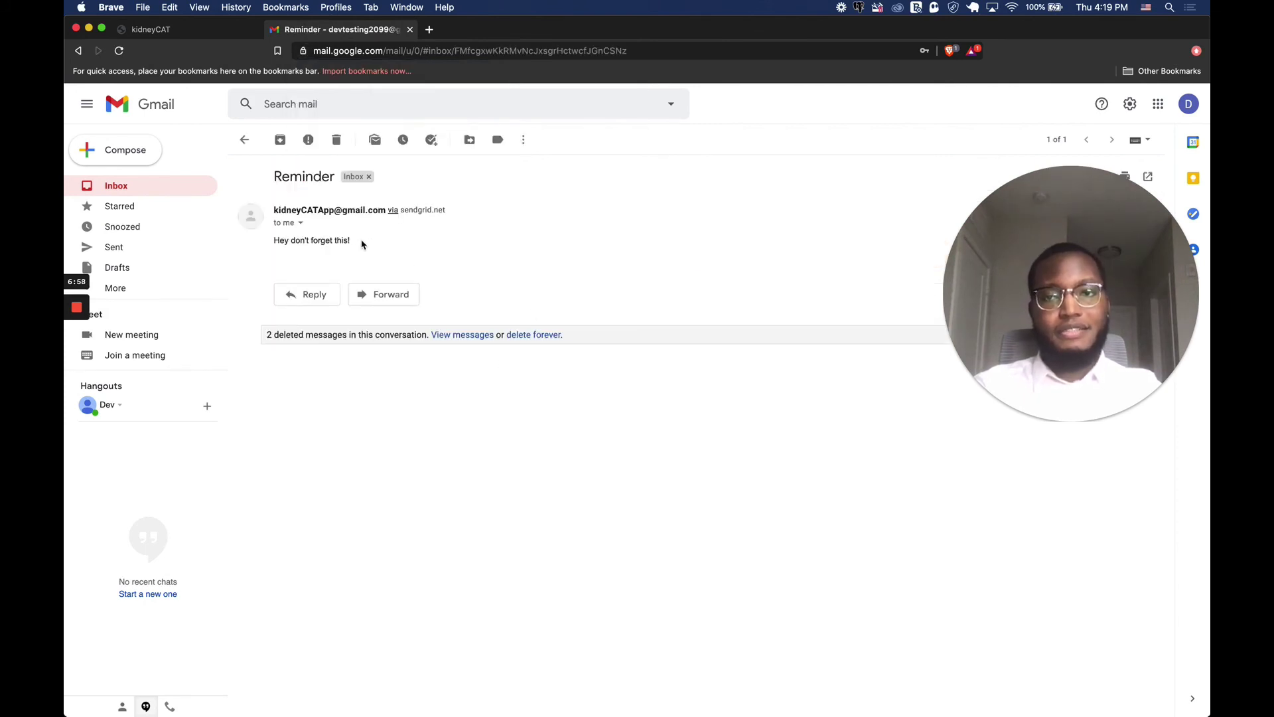
click(186, 30)
click(88, 103)
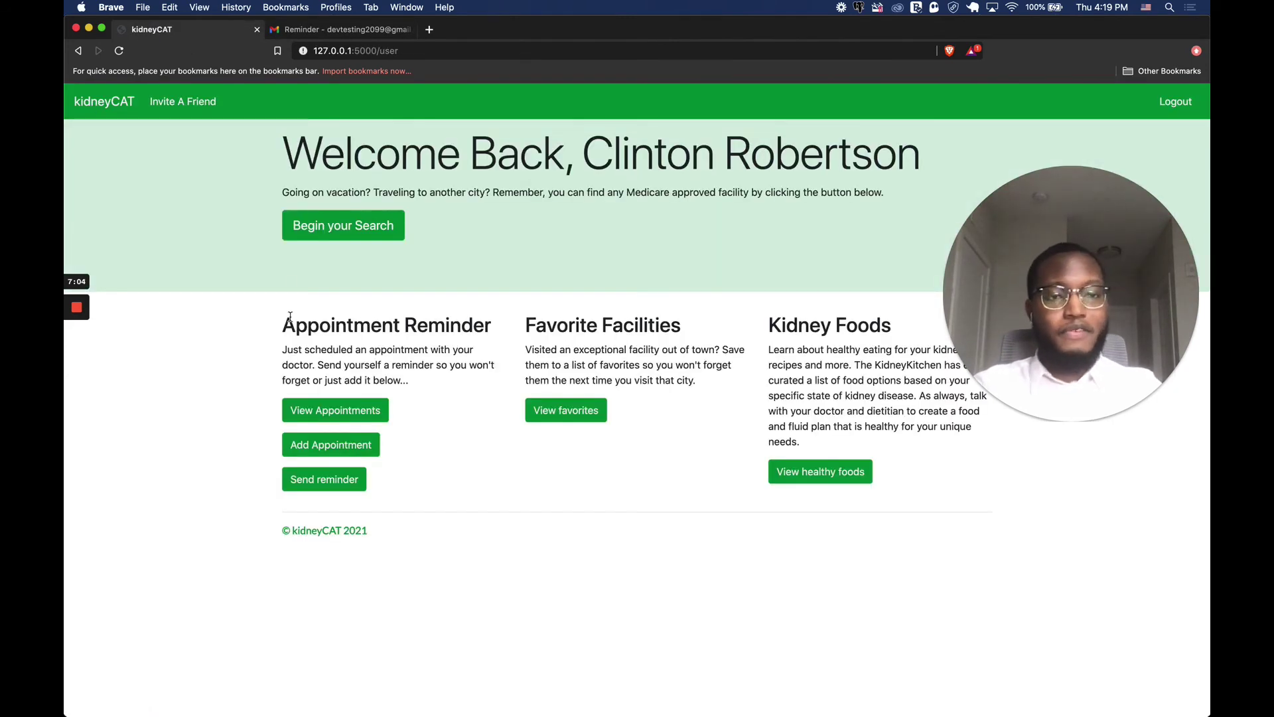
Invite the saved test email with subject 'Invite' and message 'Hey you join this app!'.
click(180, 105)
click(637, 170)
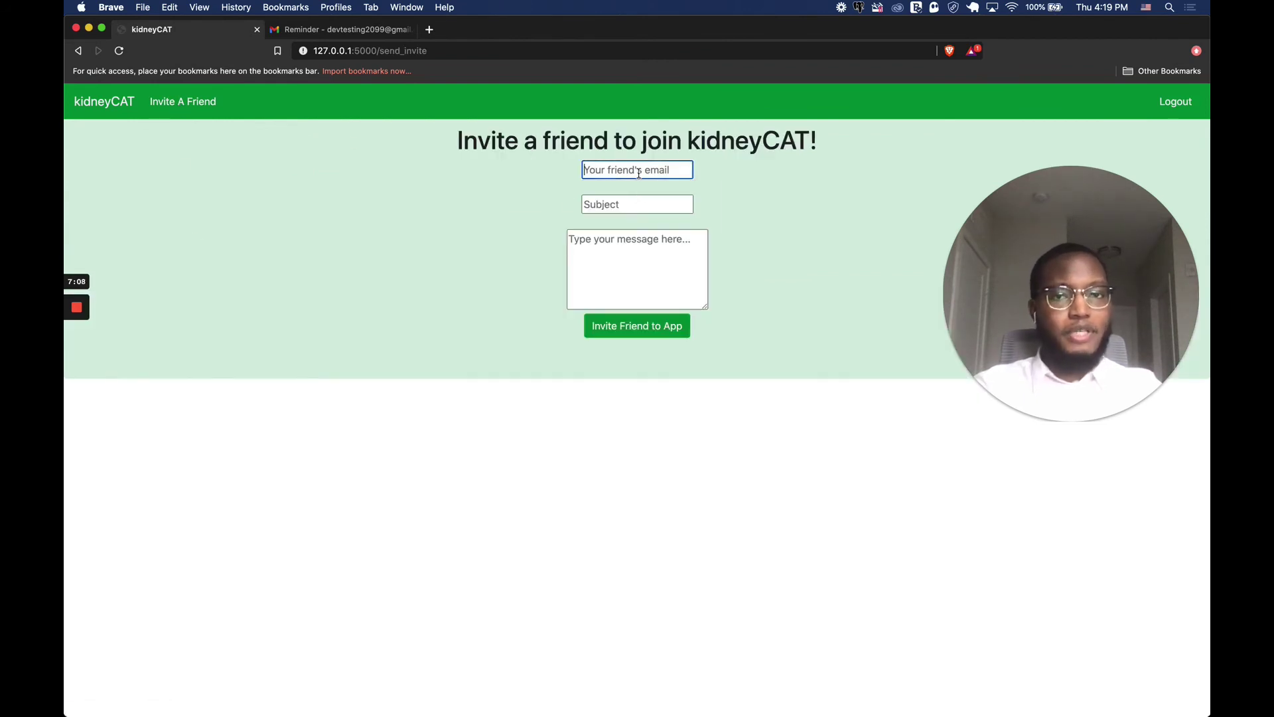
click(655, 224)
click(659, 207)
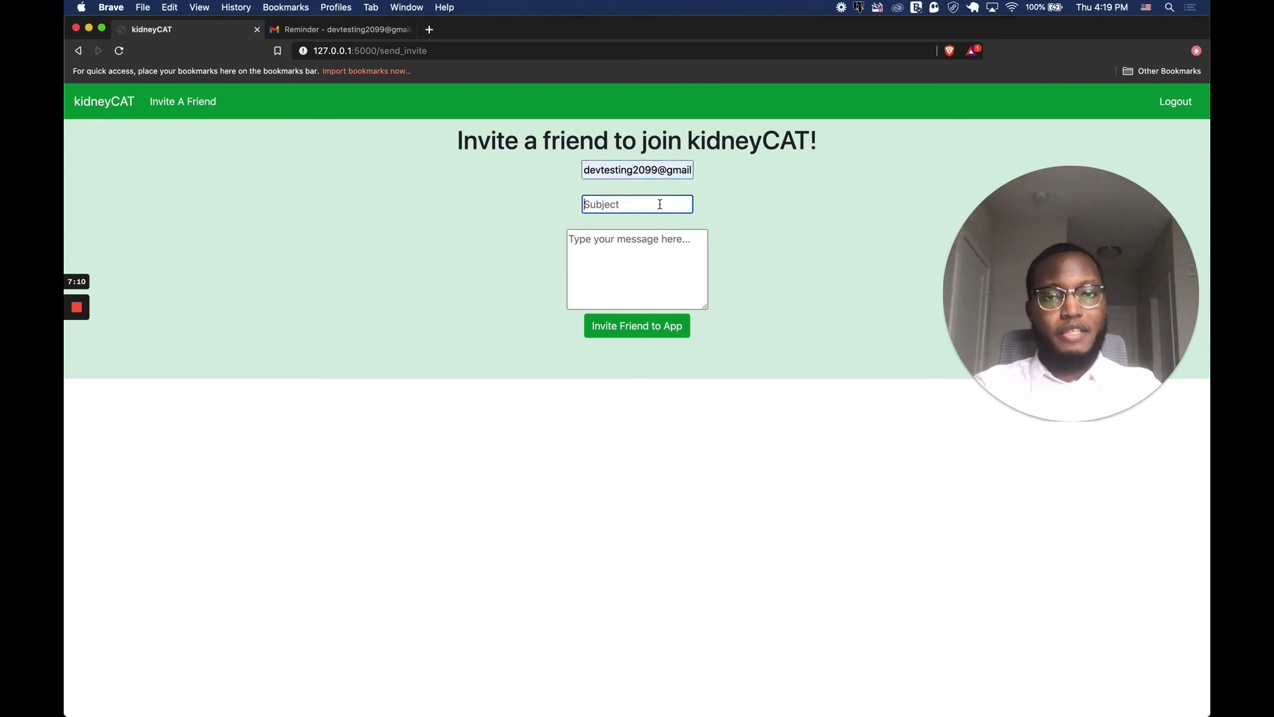
text(Invite)
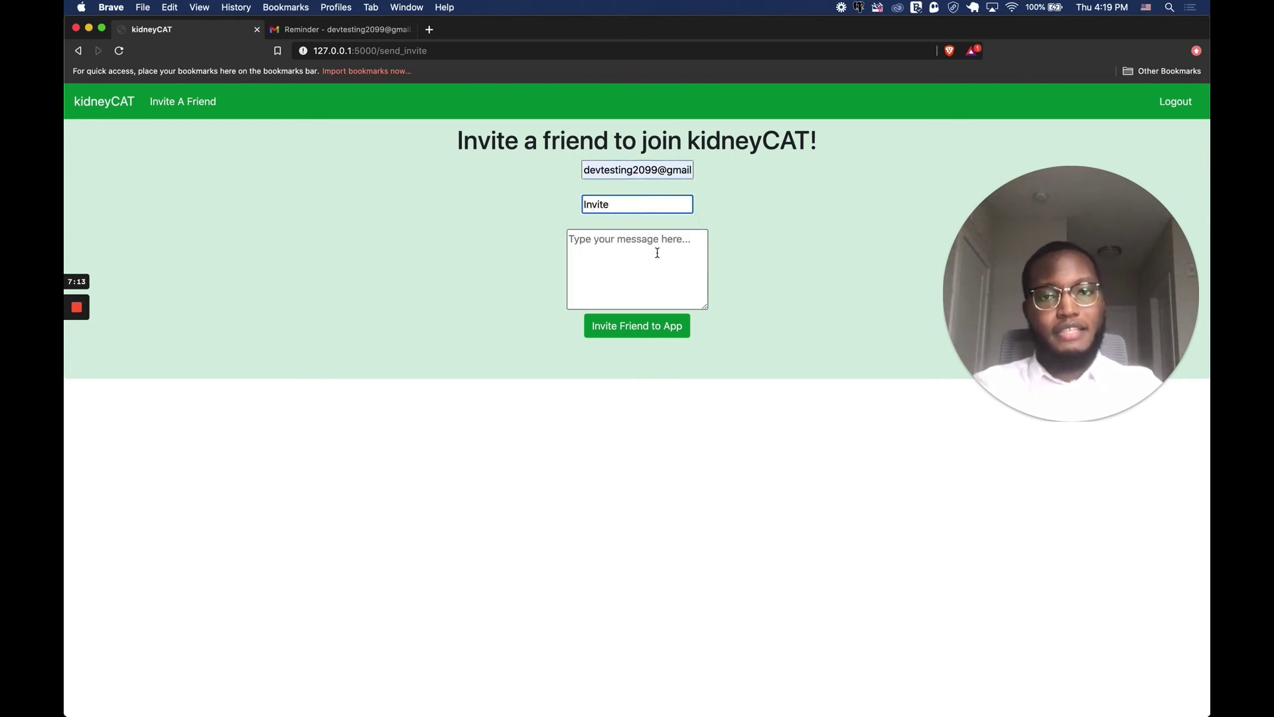
click(657, 253)
text(Hey you join this app!)
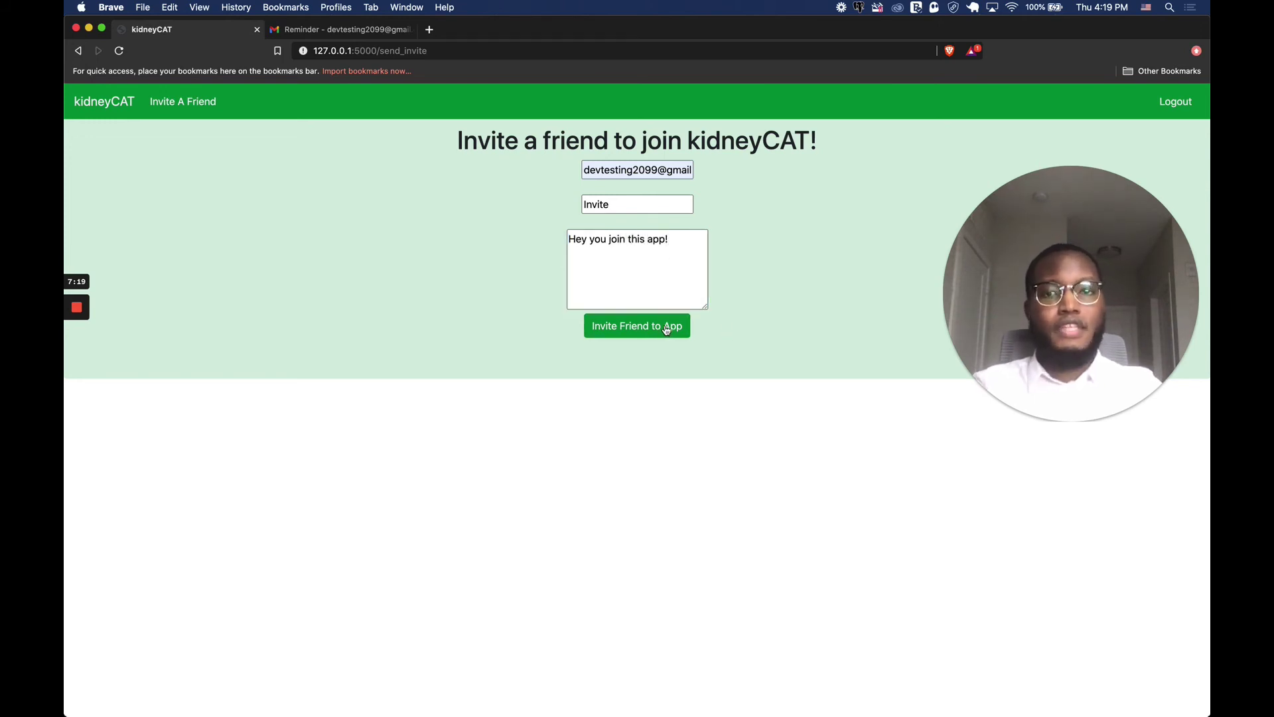
click(667, 330)
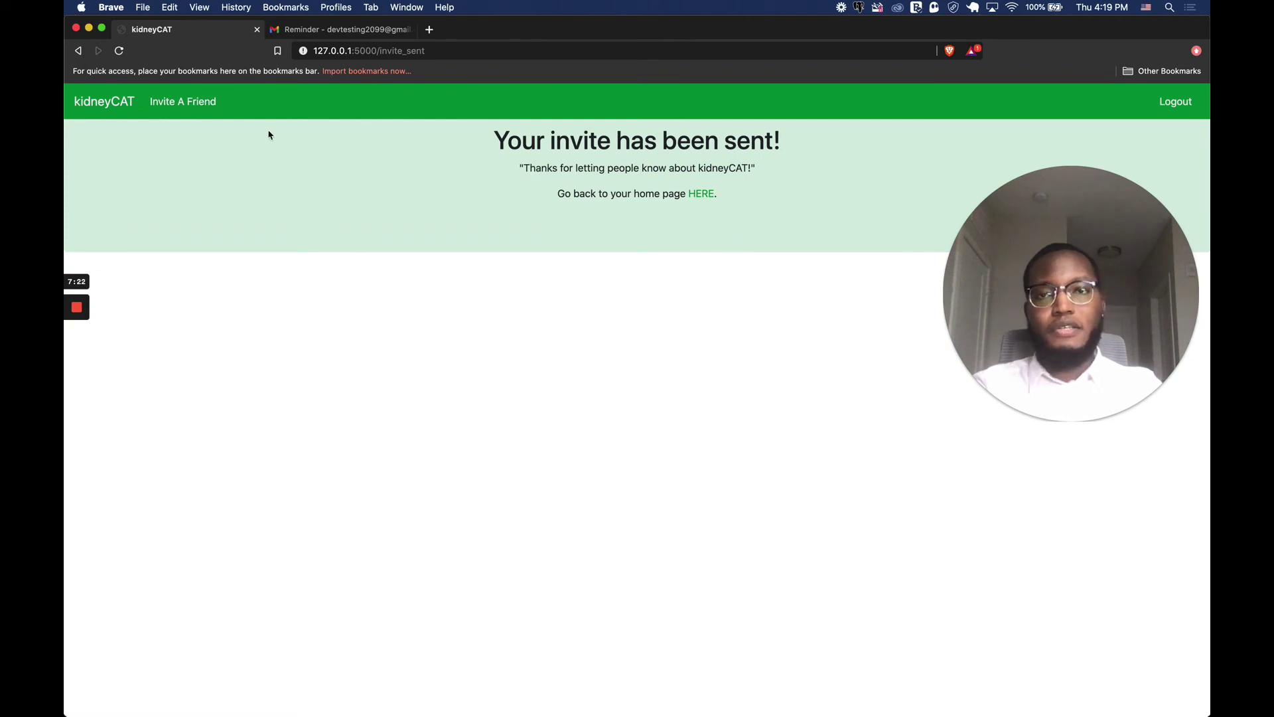
click(325, 30)
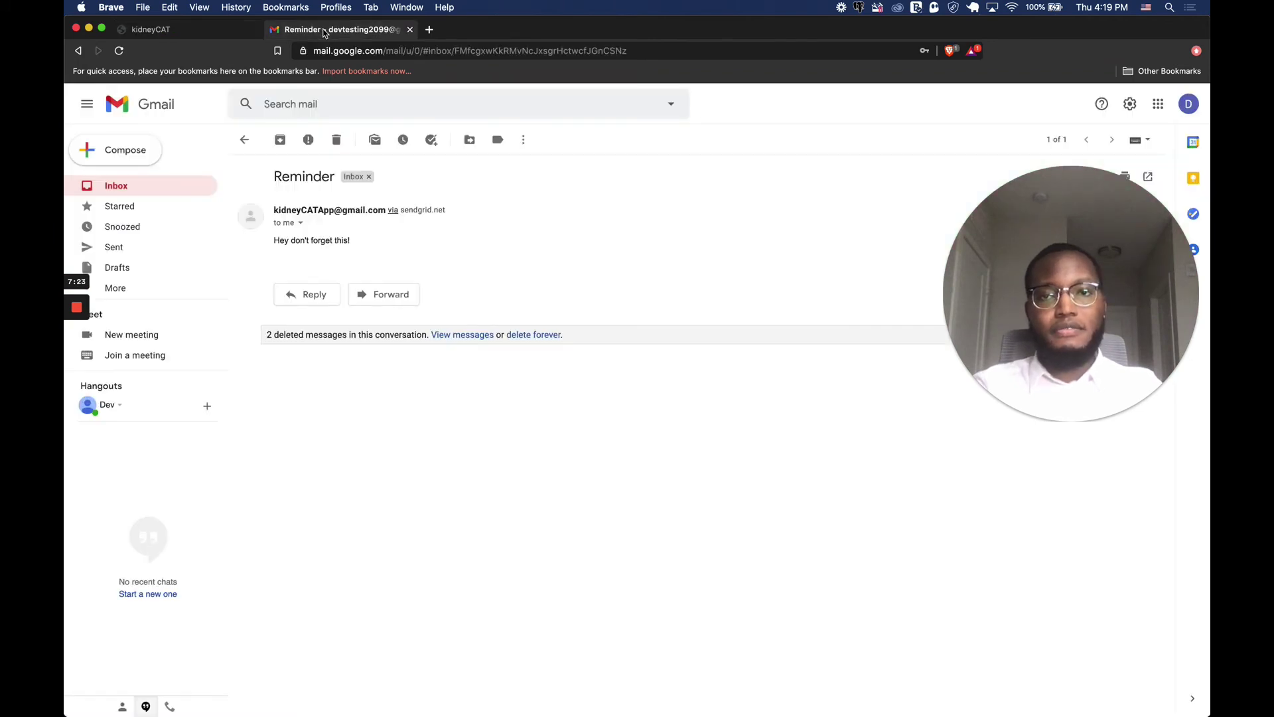
Open the kidneyCATApp Invite email from the Gmail inbox, then return to the kidneyCAT tab.
click(180, 189)
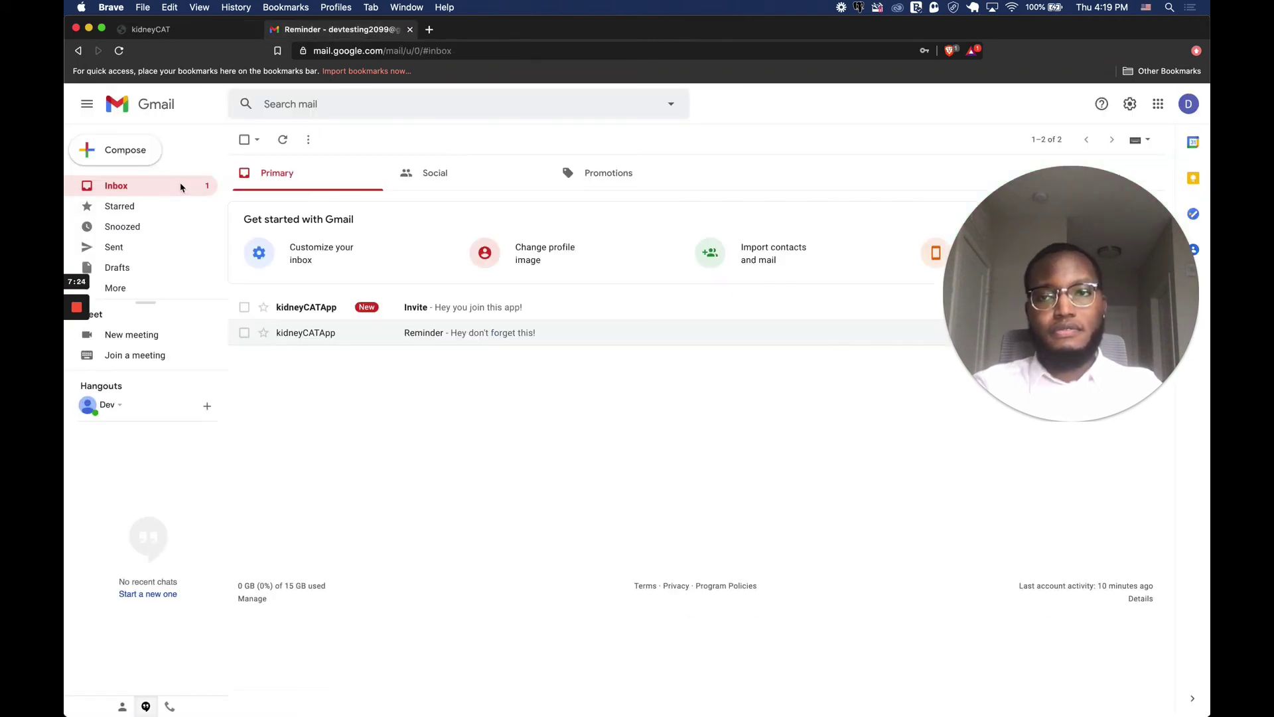
click(523, 306)
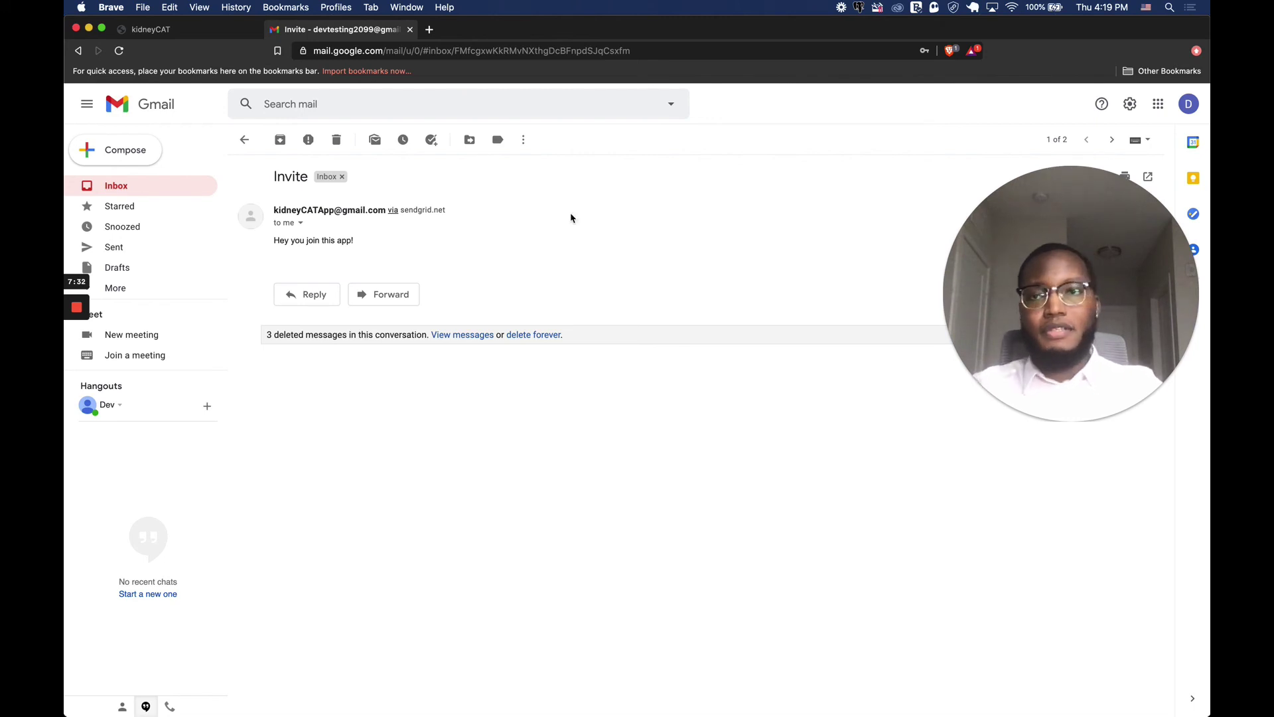
click(185, 38)
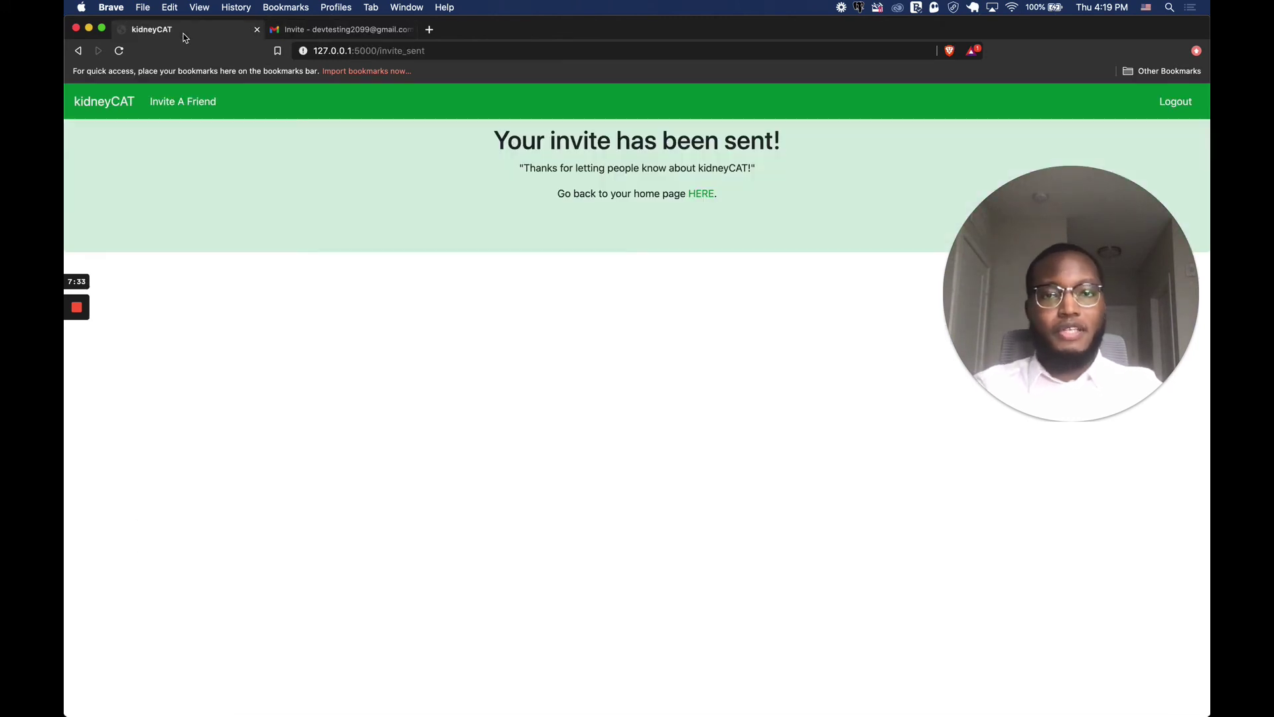
Return to the kidneyCAT dashboard and choose View healthy foods under Kidney Foods.
click(104, 103)
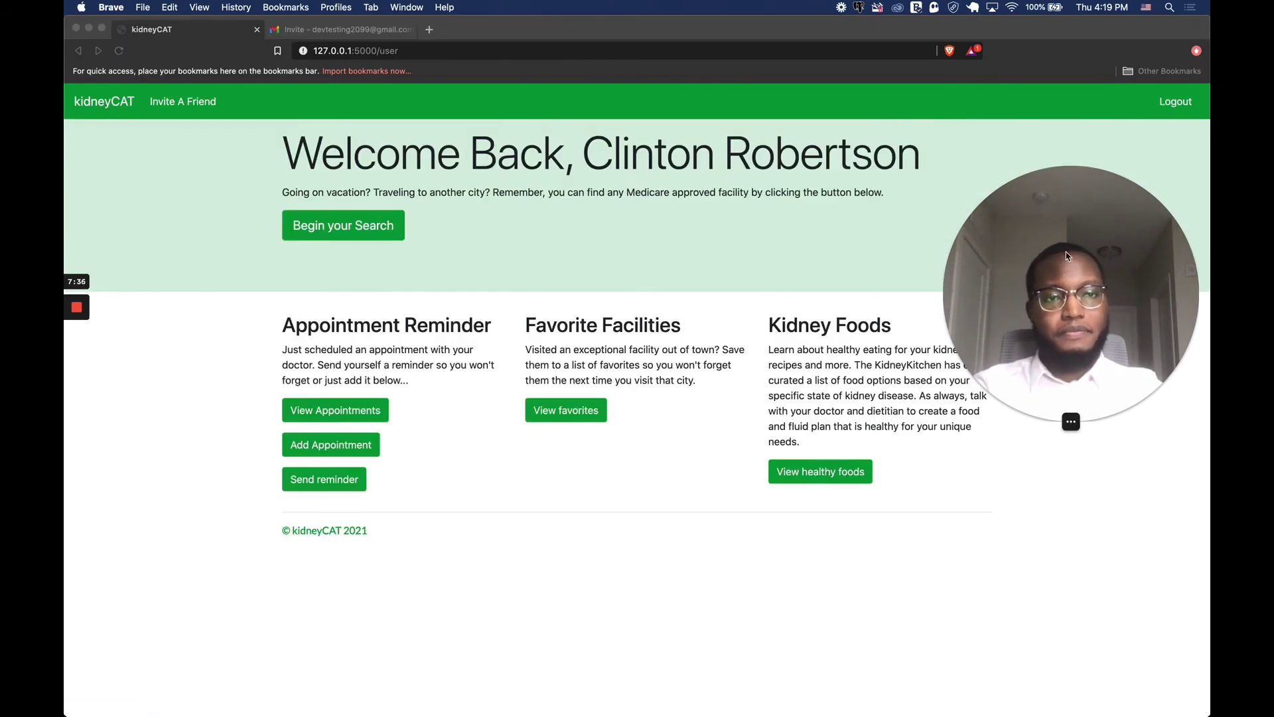
drag(1068, 256, 318, 368)
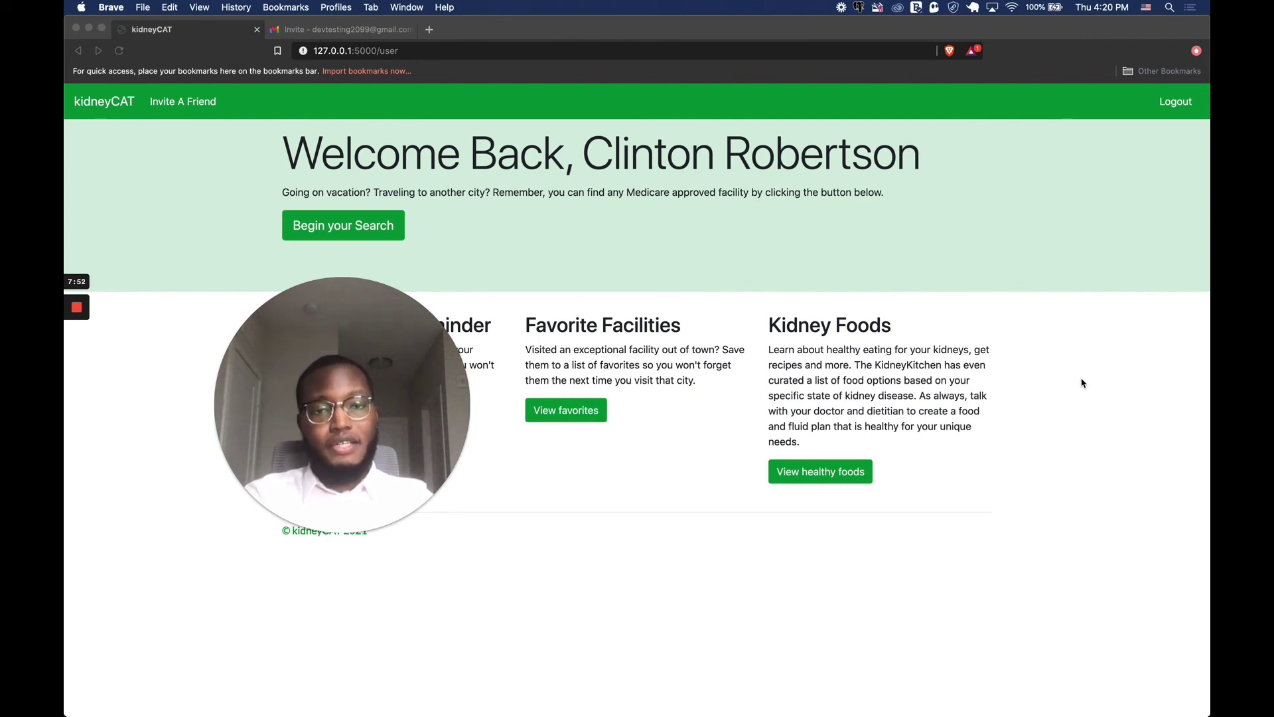
click(833, 477)
Scroll through the Kidney Kitchen healthy-eating cards for each stage, then close that tab.
click(833, 475)
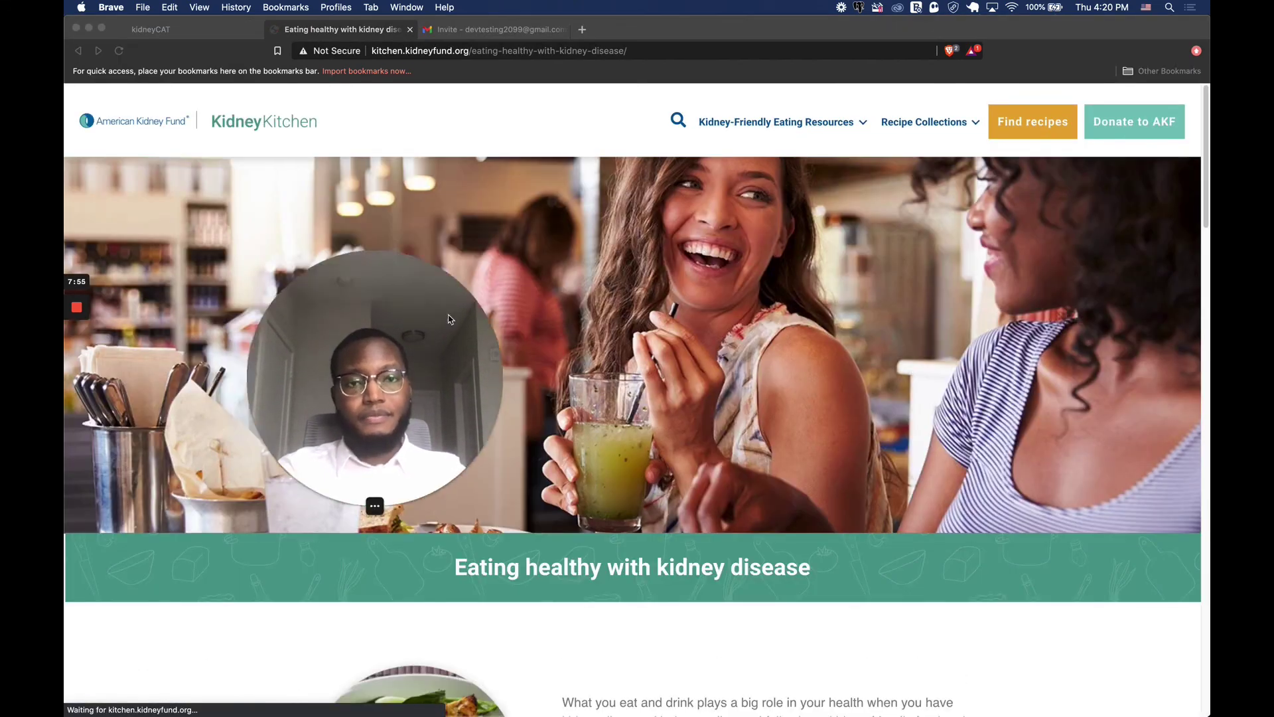
drag(449, 319, 1020, 364)
scroll(699, 428, down, 3)
scroll(698, 429, down, 10)
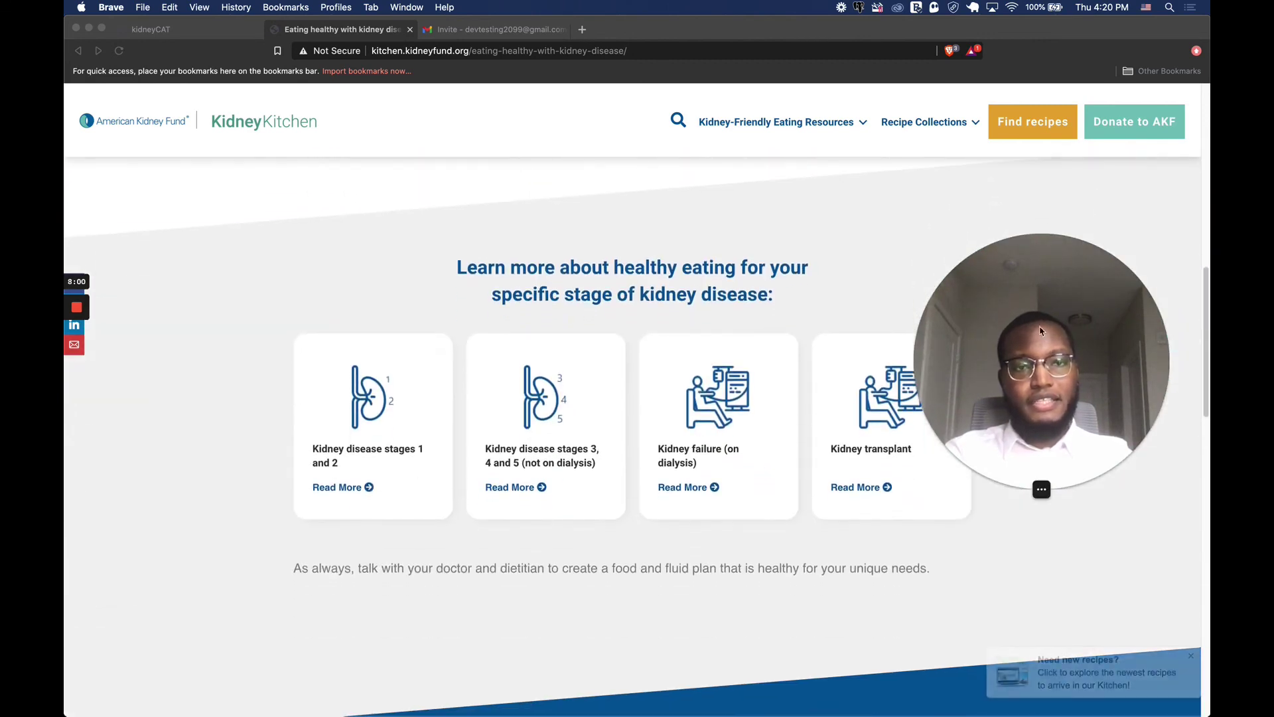
drag(1036, 398, 1065, 285)
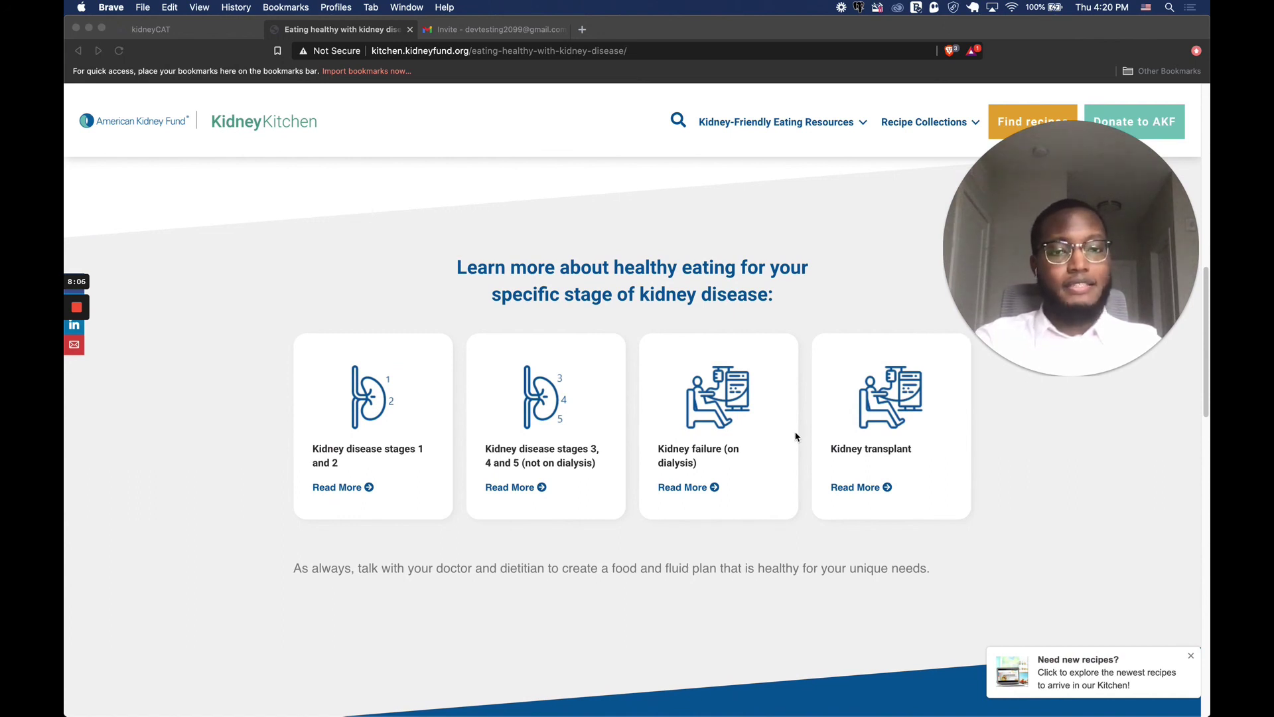
click(410, 29)
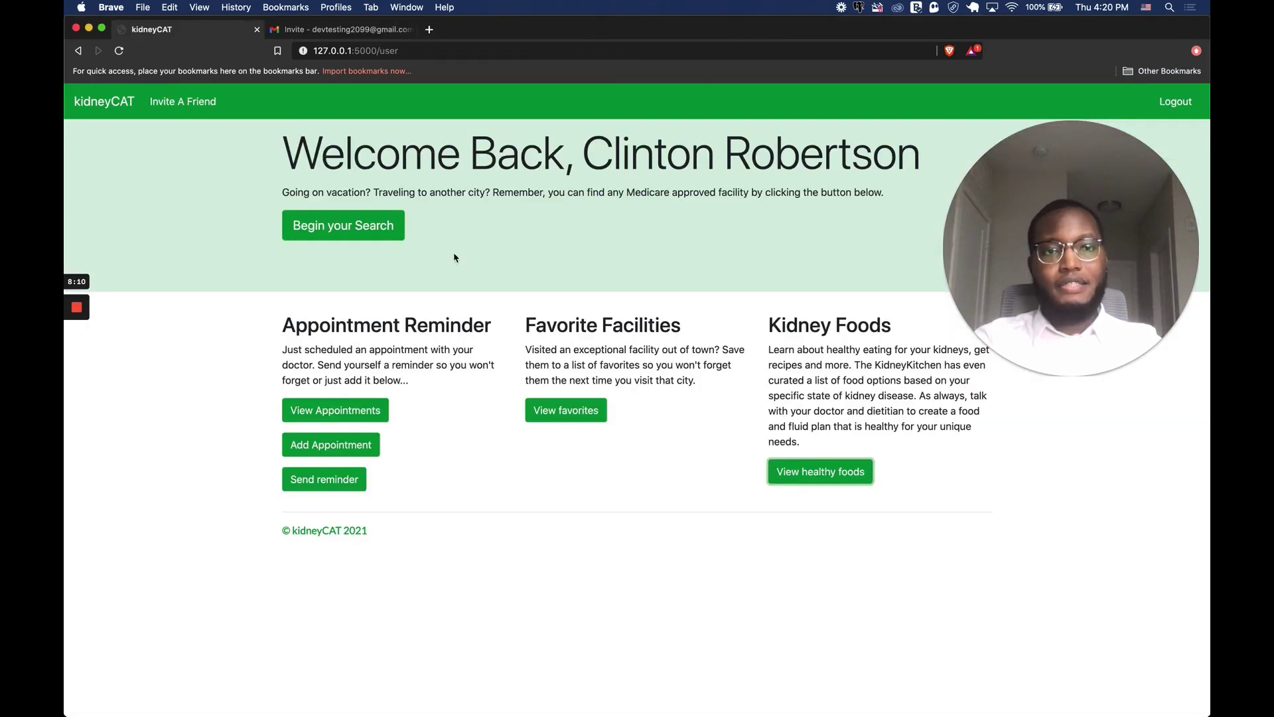
Log out using the Logout link at the top right of the kidneyCAT navigation bar.
drag(1091, 227, 1088, 249)
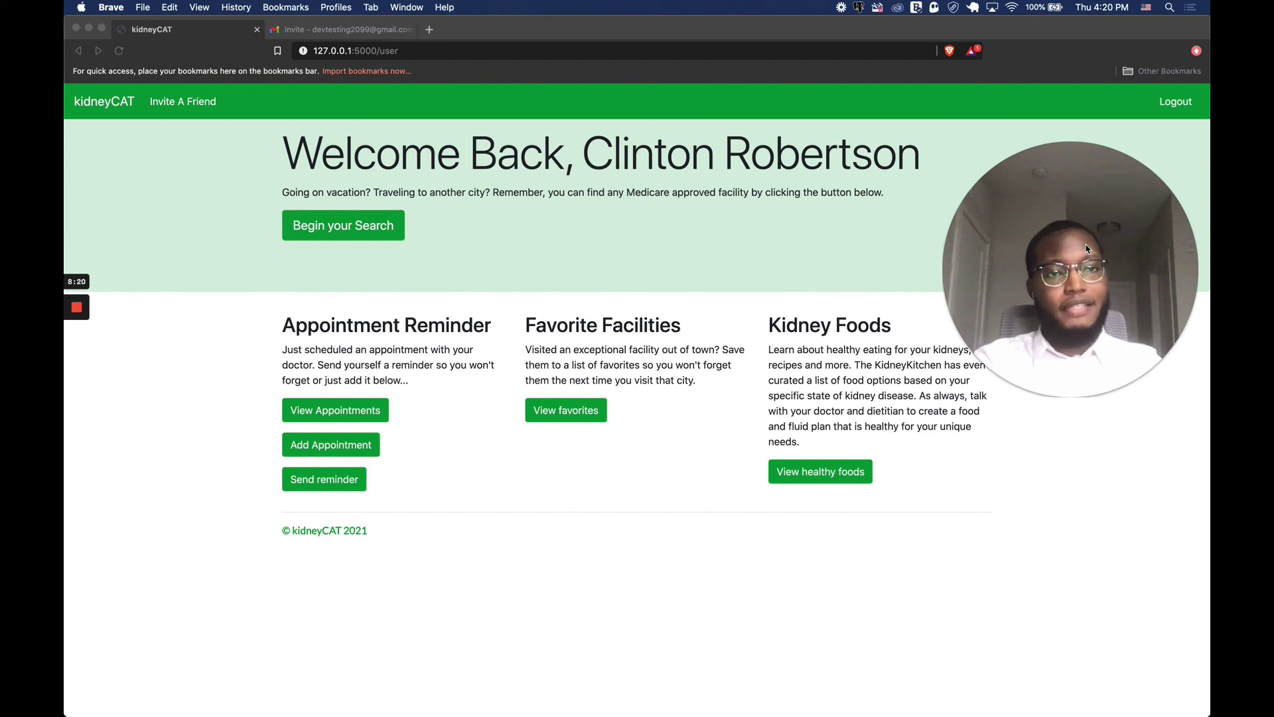
drag(1087, 249, 1060, 219)
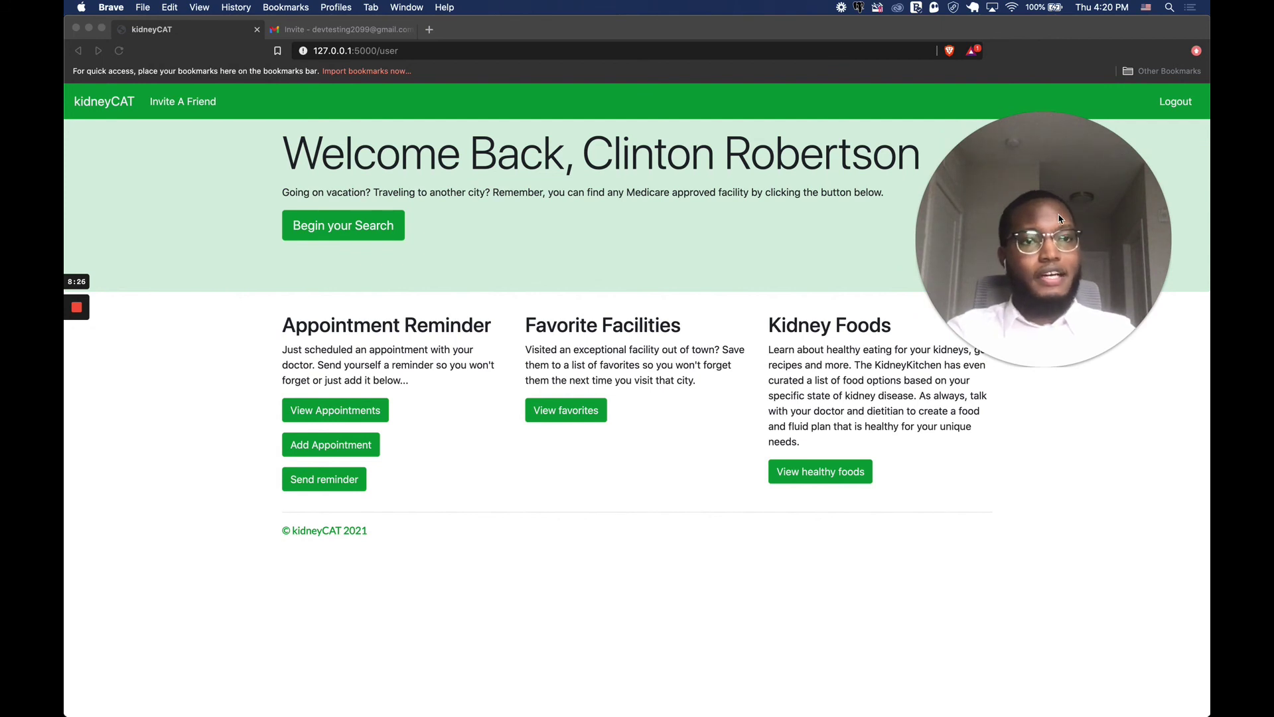
click(1170, 105)
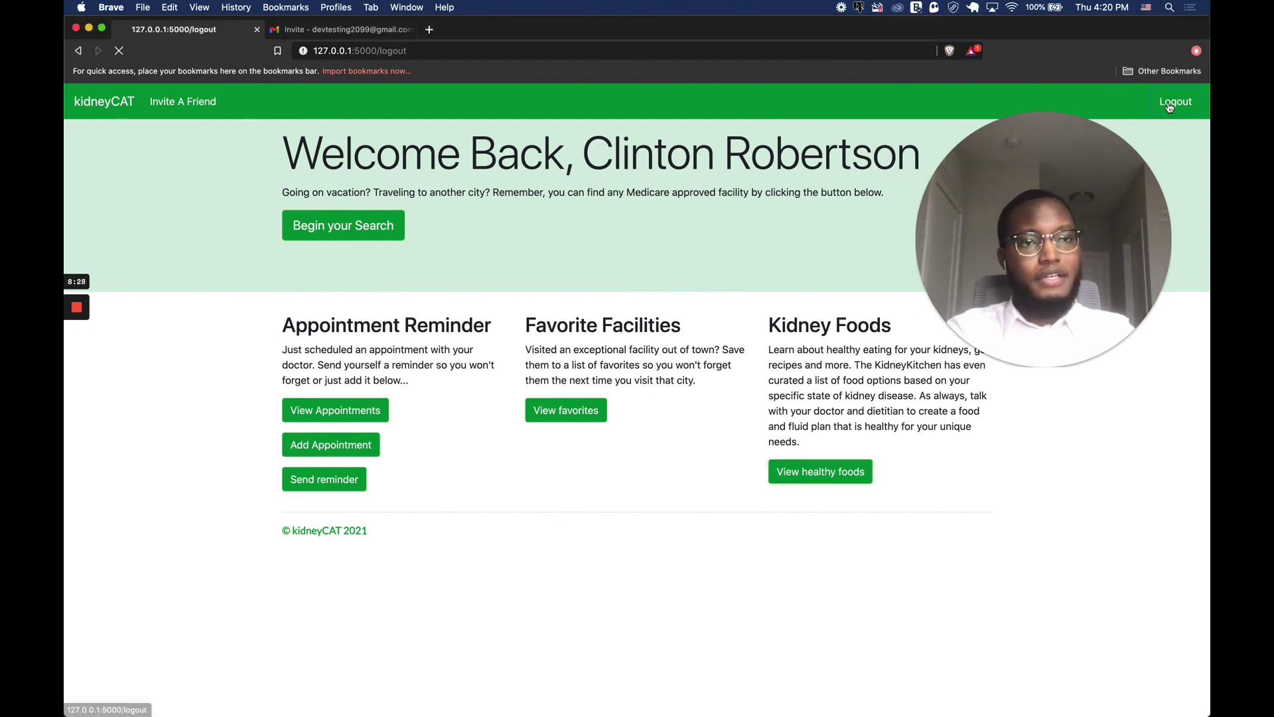